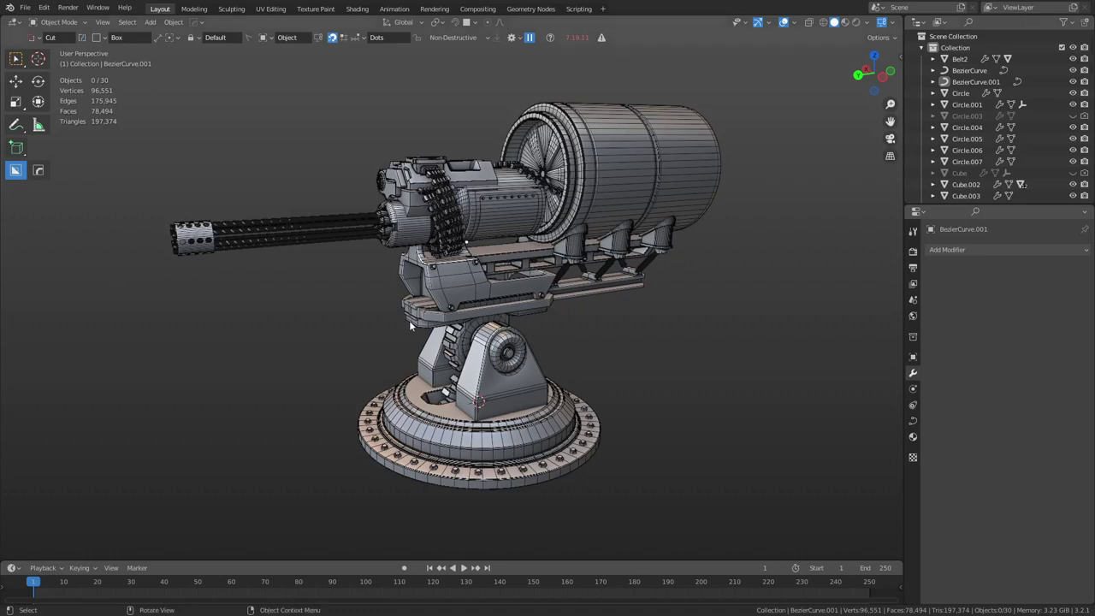
Step: Start a new file without saving the changes to GAU8.blend
middle_click_drag(457, 322, 636, 314)
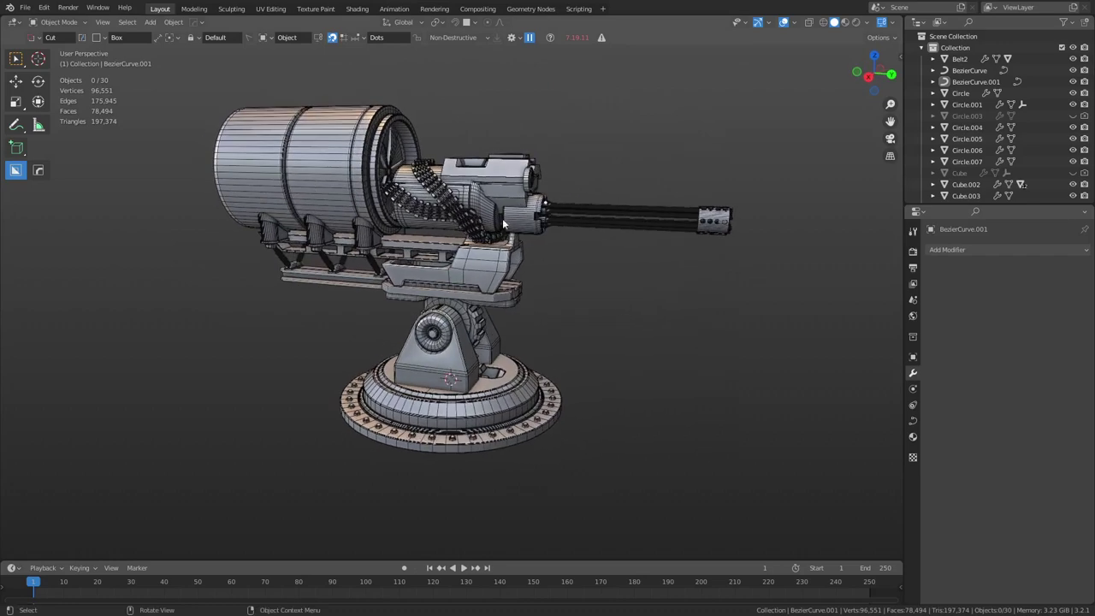
left_click(25, 8)
mouse_move(52, 25)
left_click(156, 26)
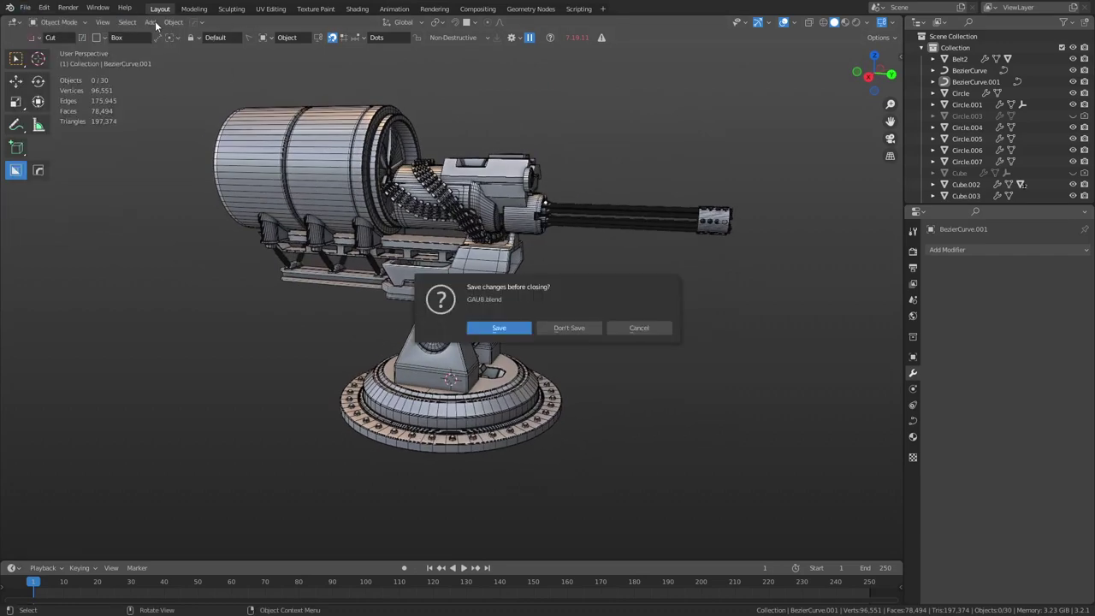
left_click(570, 330)
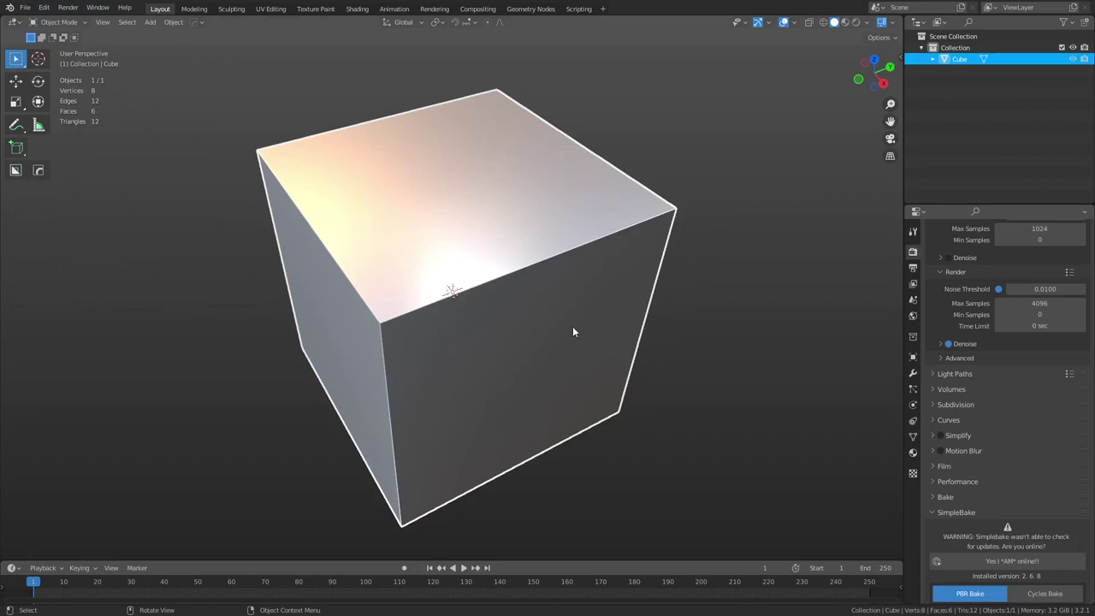
Step: Delete the default cube and add a mesh plane
key("x")
left_click(564, 291)
key("shift+a")
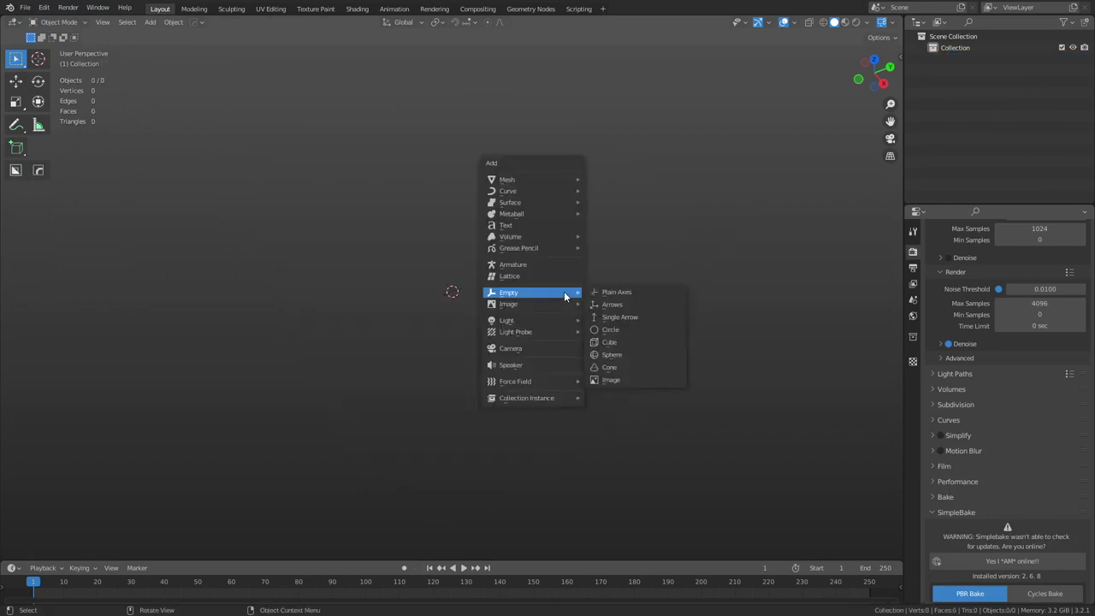
mouse_move(551, 180)
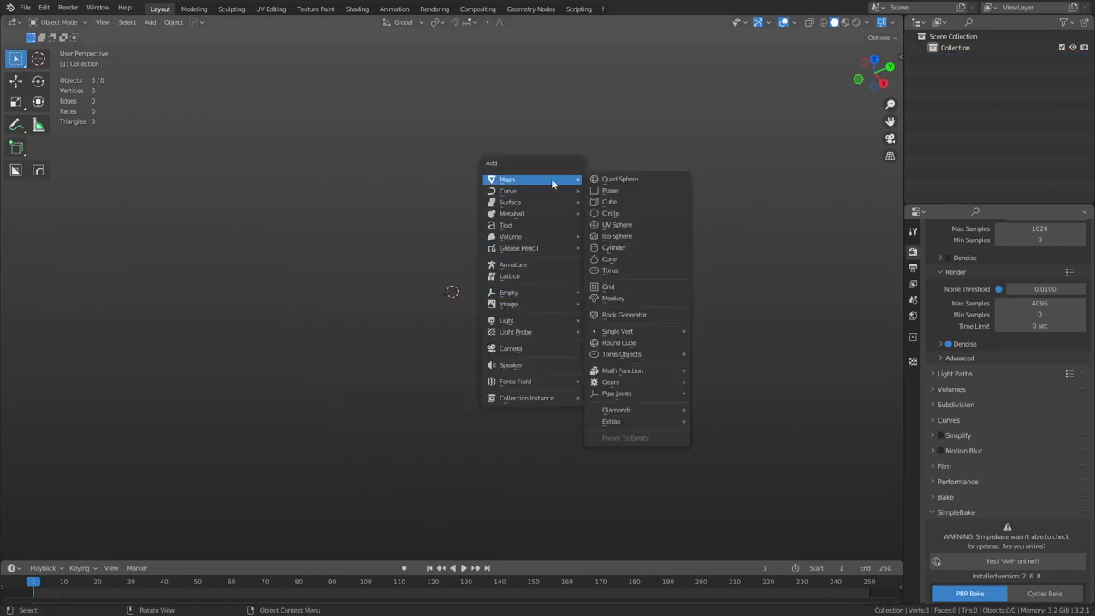
left_click(607, 192)
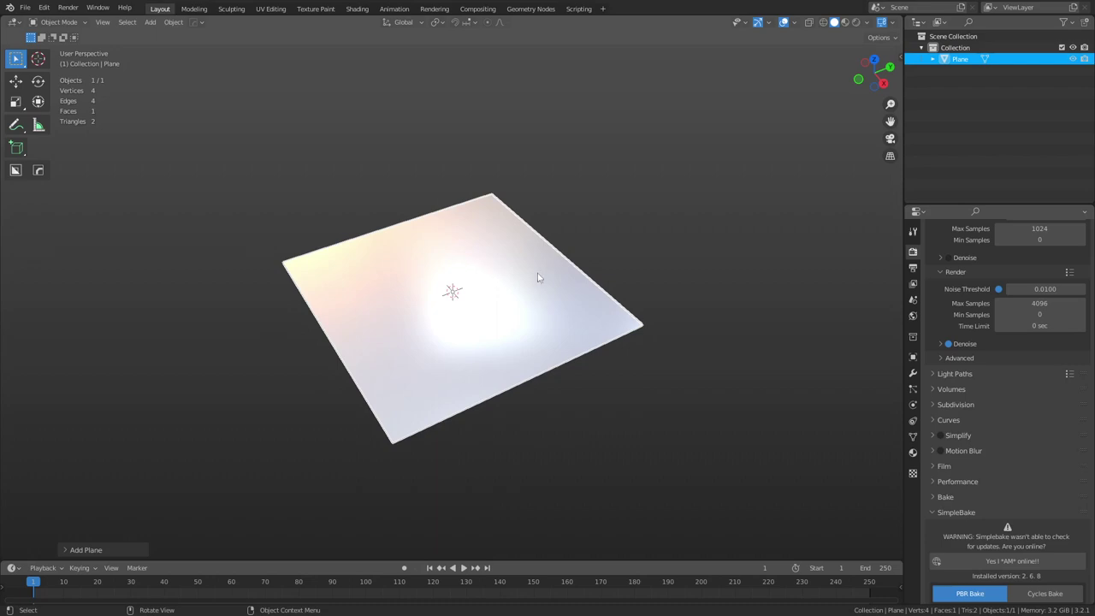
Step: Replace the plane with a newly added one and set its size to 2 m
middle_click_drag(546, 331, 596, 342)
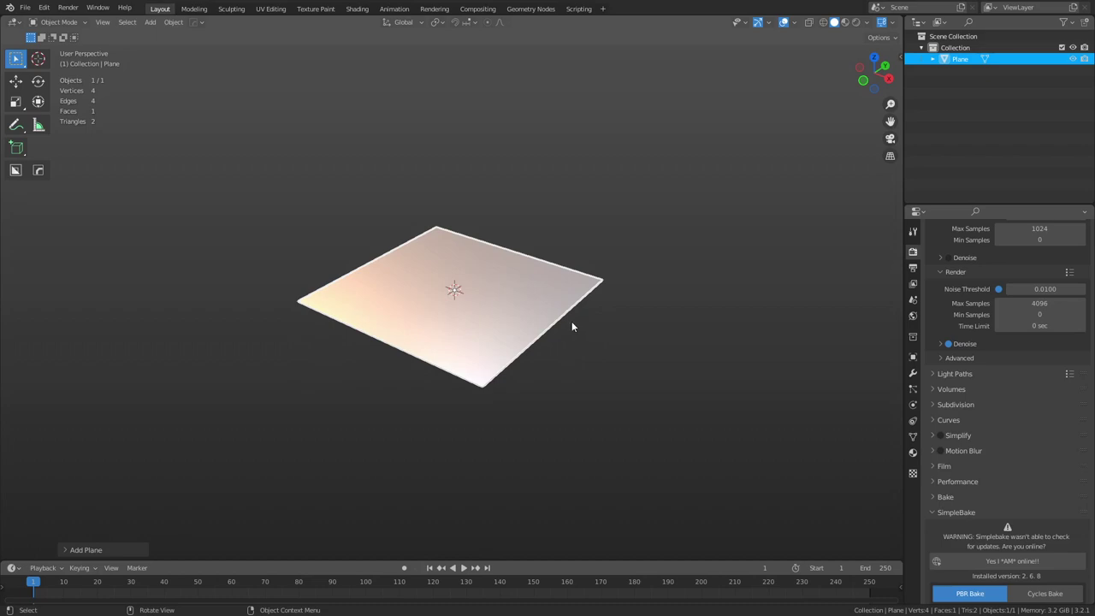
middle_click_drag(539, 298, 561, 314)
left_click(535, 306)
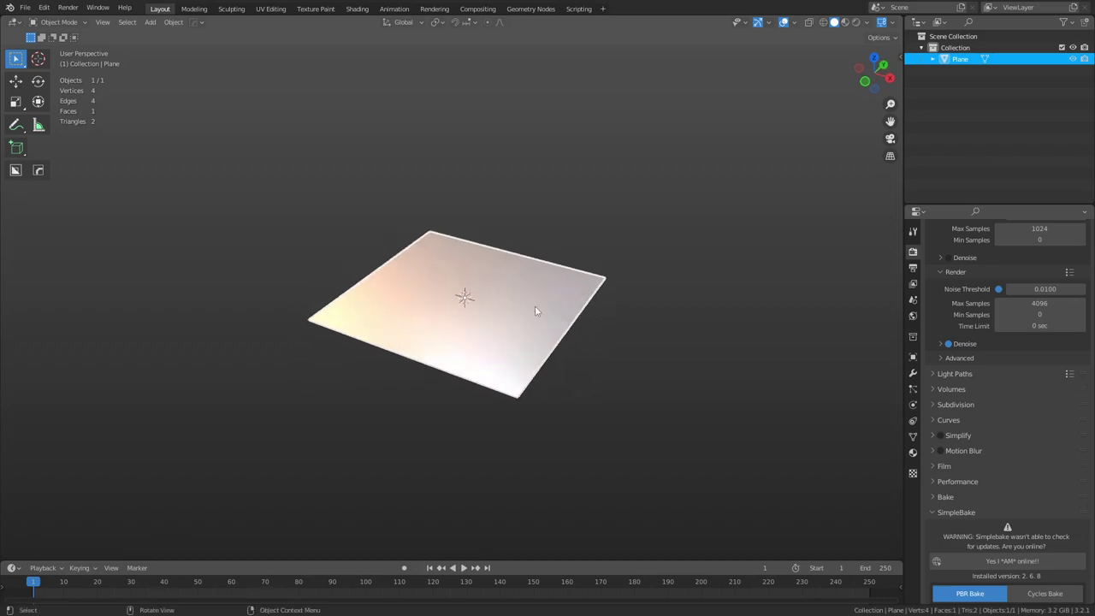
key("Delete")
key("shift+a")
left_click(575, 304)
left_click(124, 545)
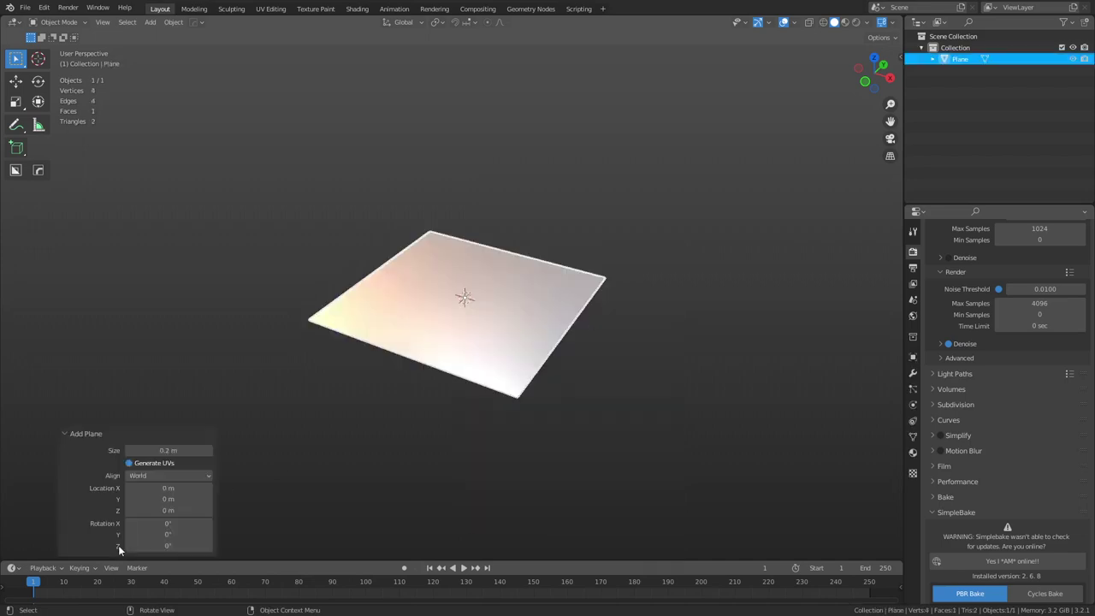
left_click(171, 450)
type("2")
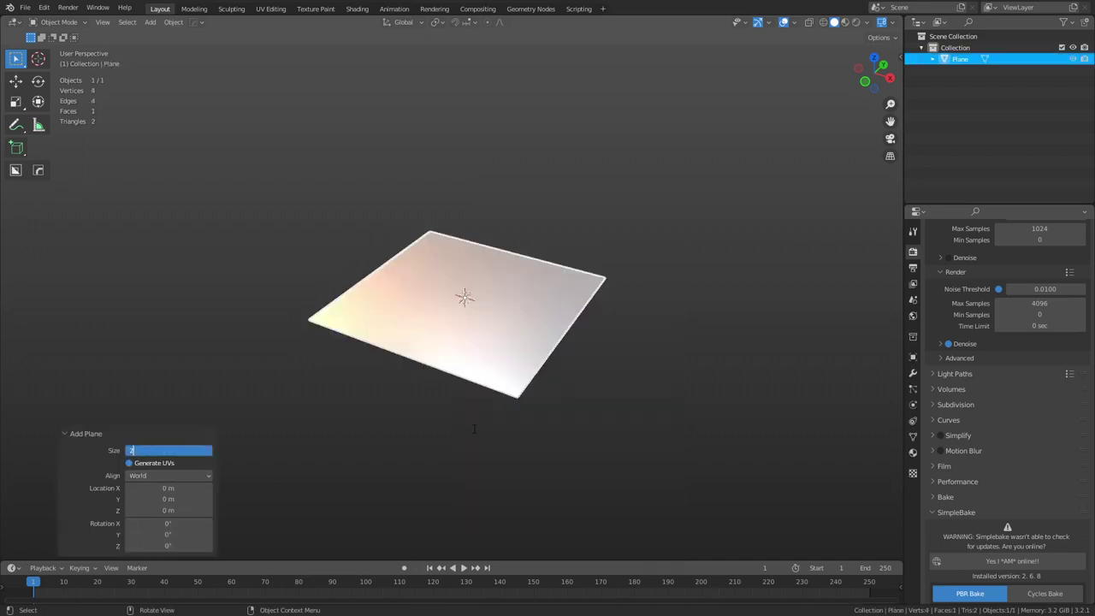
key("Return")
scroll(531, 370, "down", 5)
middle_click_drag(578, 354, 544, 343)
scroll(516, 359, "up", 1)
key("shift+d")
key("y")
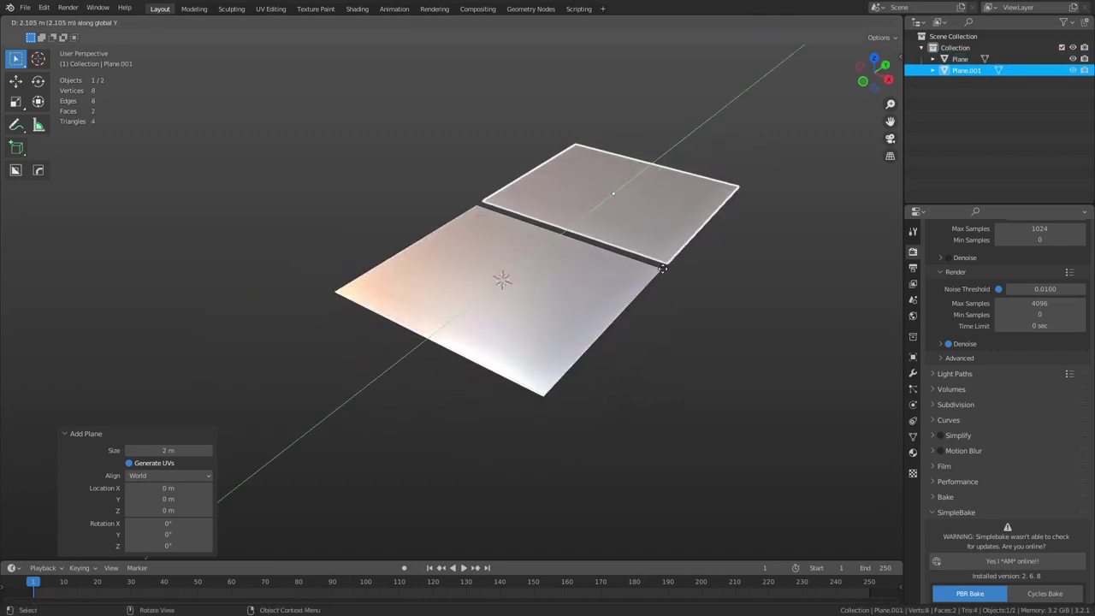
right_click(659, 271)
key("x")
left_click(659, 270)
left_click(604, 290)
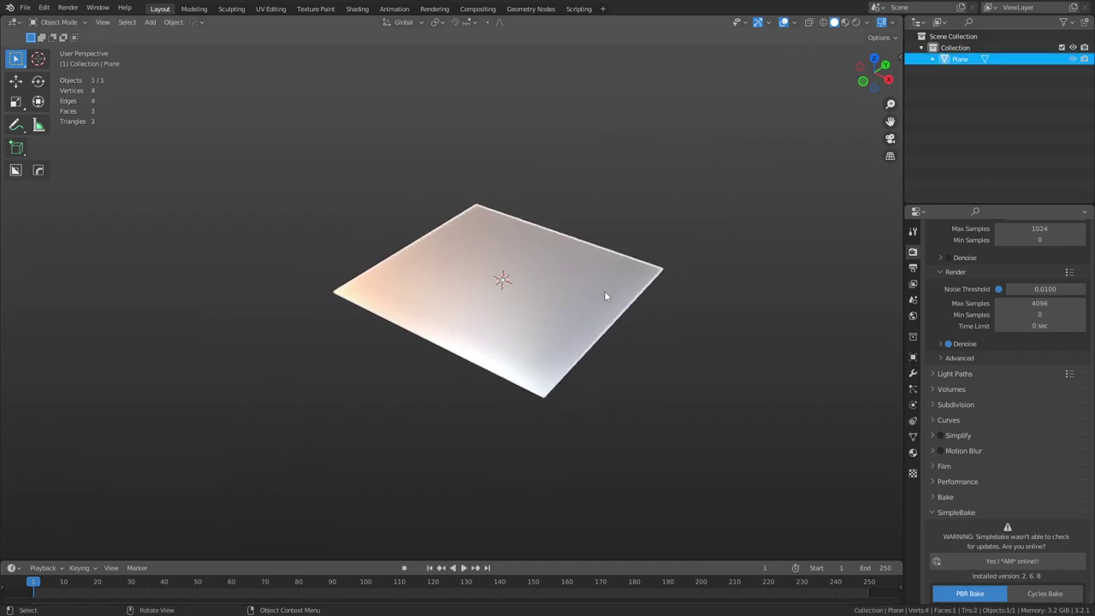
Step: Add a 0.2 m cube at the plane's centre and select its bottom vertices in Edit Mode
key("shift+a")
mouse_move(620, 296)
left_click(684, 313)
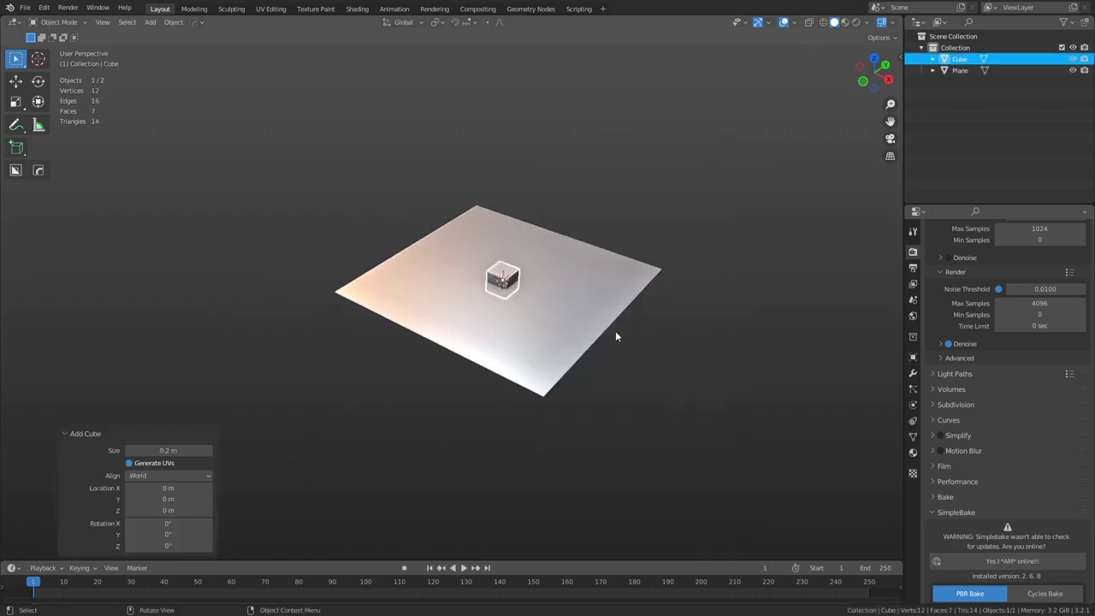
key("KP_1")
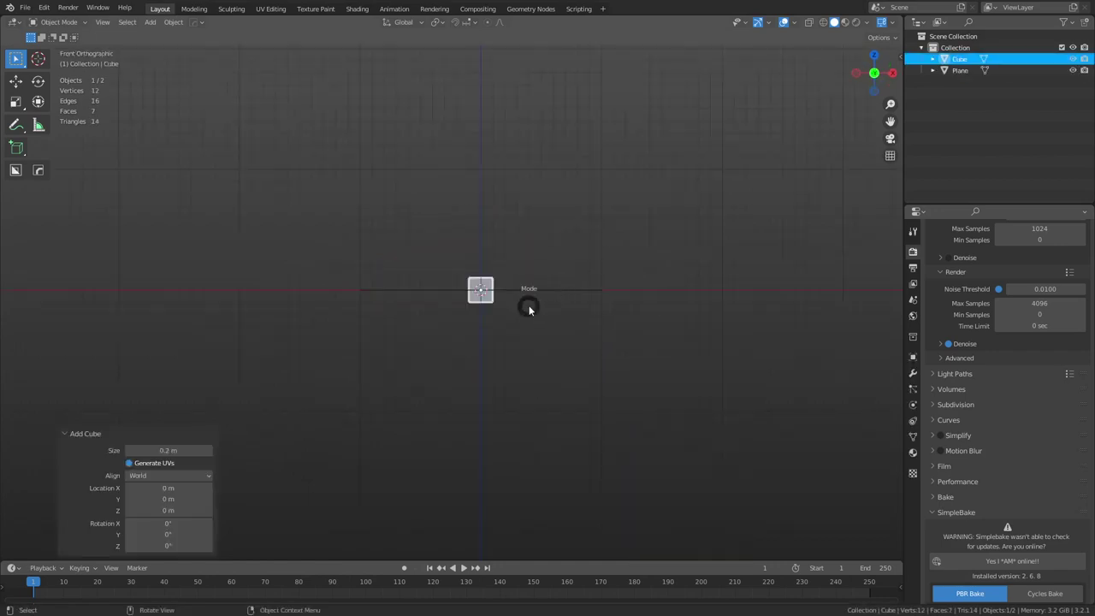
key("Tab")
left_click_drag(443, 322, 524, 293)
key("g")
key("z")
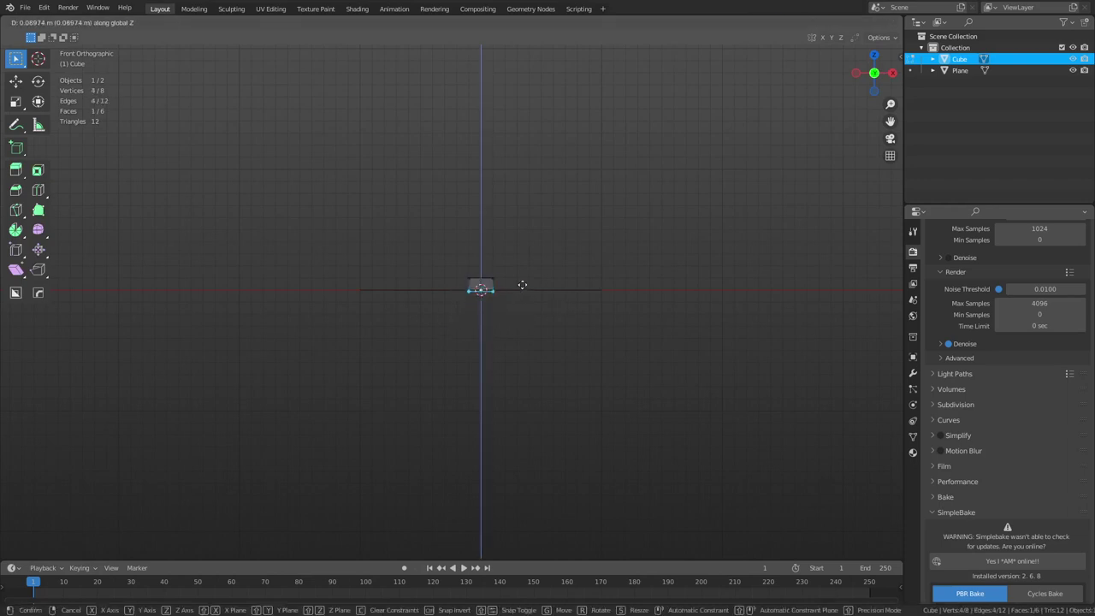
key("Escape")
Step: Turn on increment snapping and raise the cube's bottom face along Z to the level of the floor plane
left_click(454, 22)
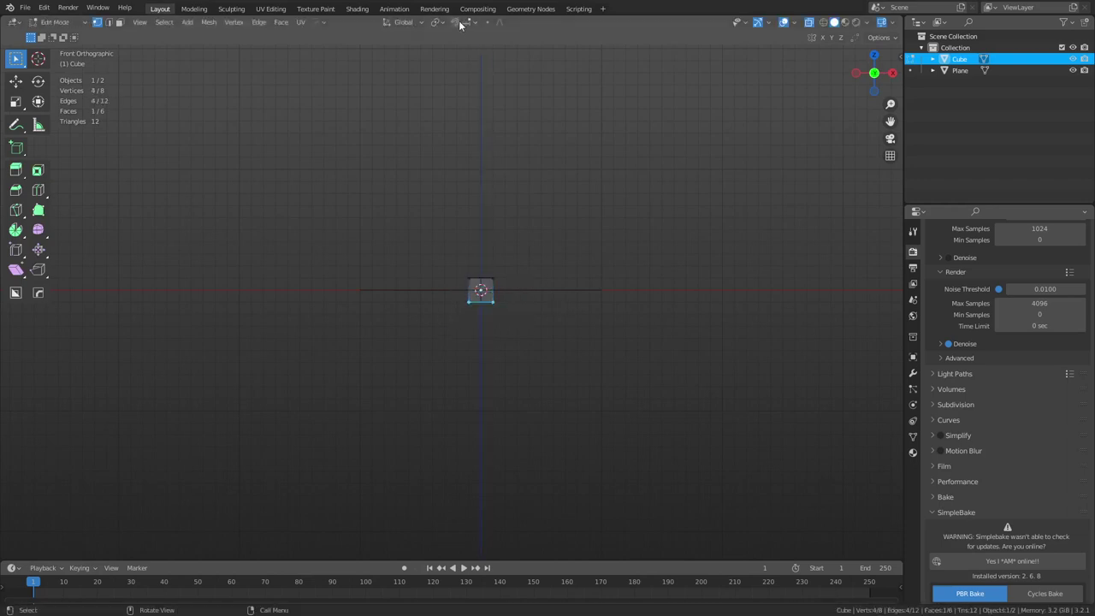
left_click(468, 22)
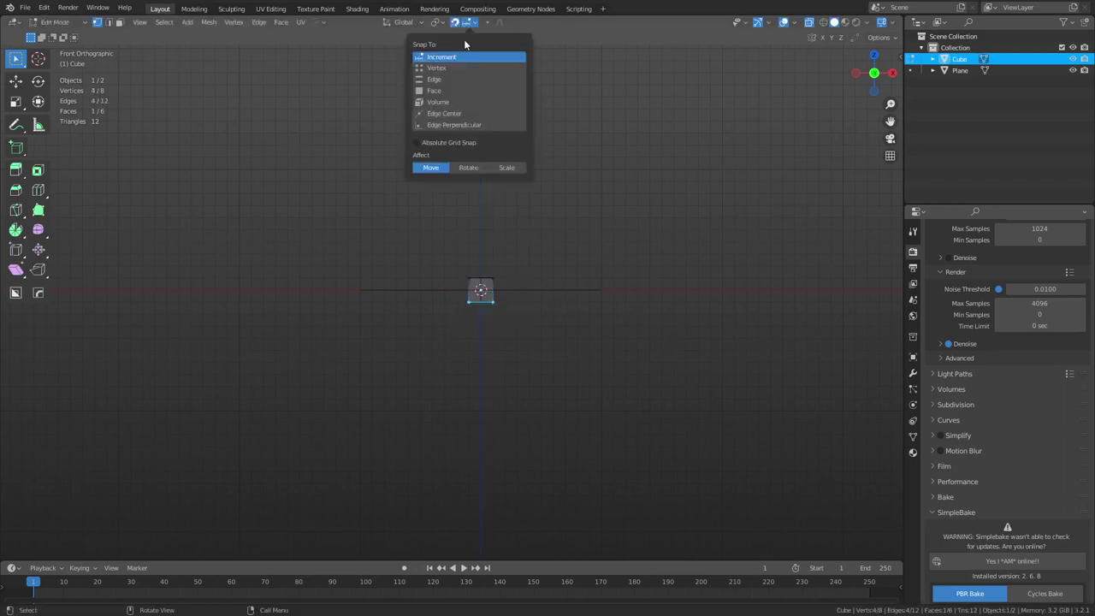
left_click(794, 23)
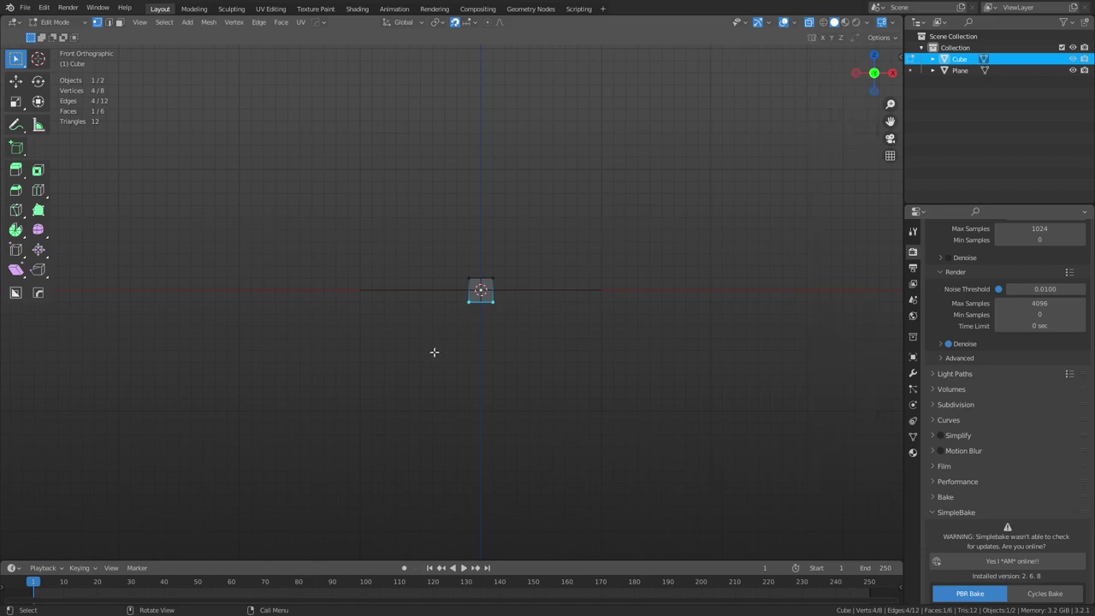
key("g")
key("z")
left_click(525, 308)
Step: Raise the cube's top face along Z by 1.9 m and by another 1 m
left_click_drag(415, 245, 557, 279)
key("g")
key("z")
left_click(544, 54)
middle_click_drag(542, 132, 531, 306, "shift")
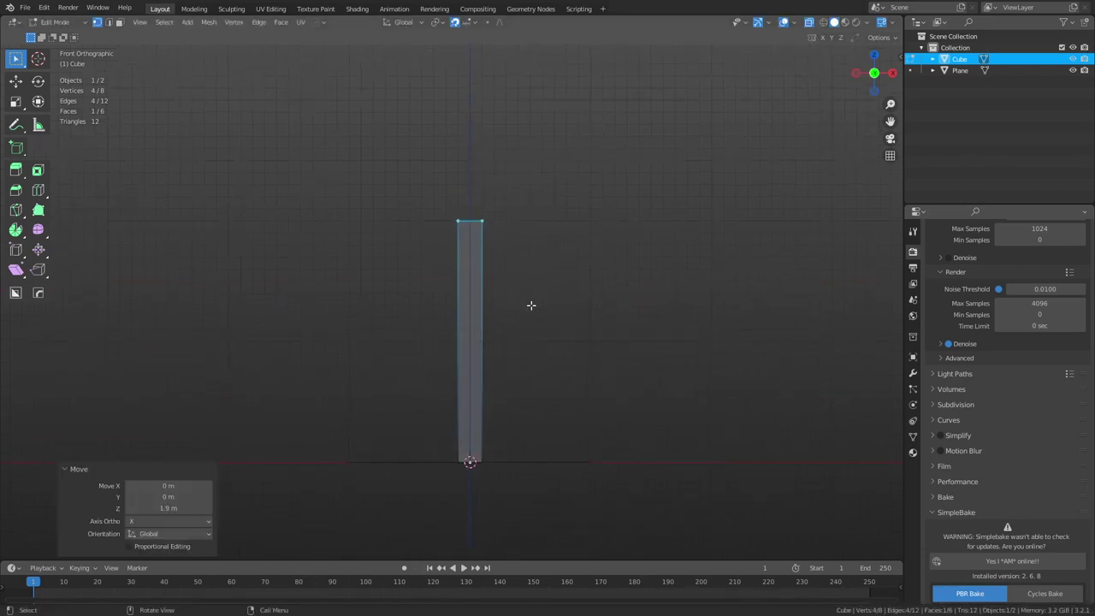
key("g")
key("z")
left_click(531, 190)
Step: Move the block's two opposite sides outward along Y so it spans the full 2 m of the plane
middle_click_drag(550, 217, 529, 319)
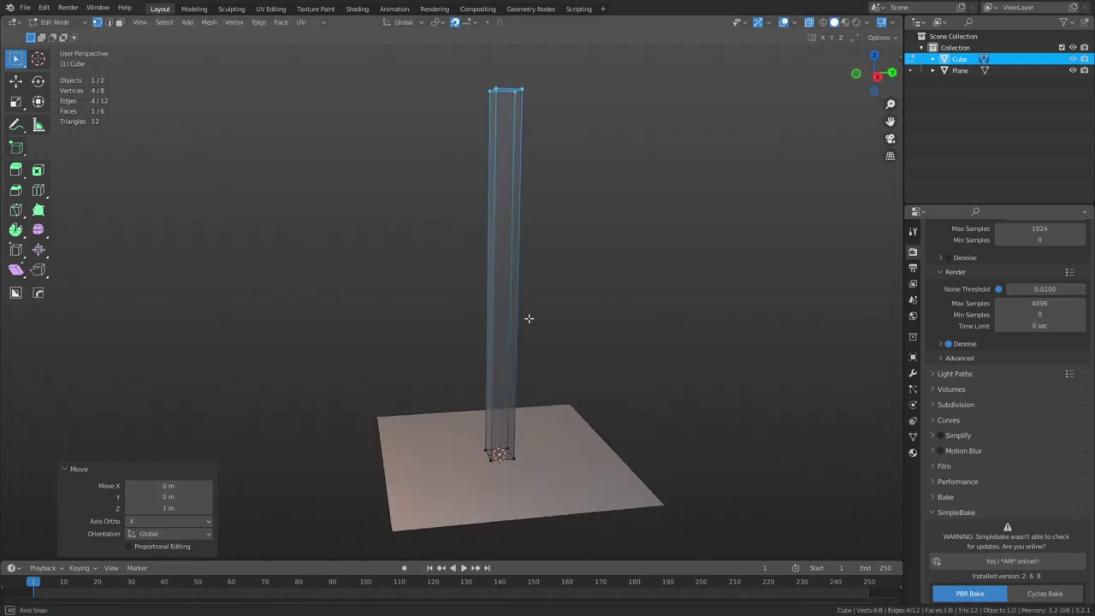
key("KP_3")
left_click_drag(419, 479, 496, 95)
key("g")
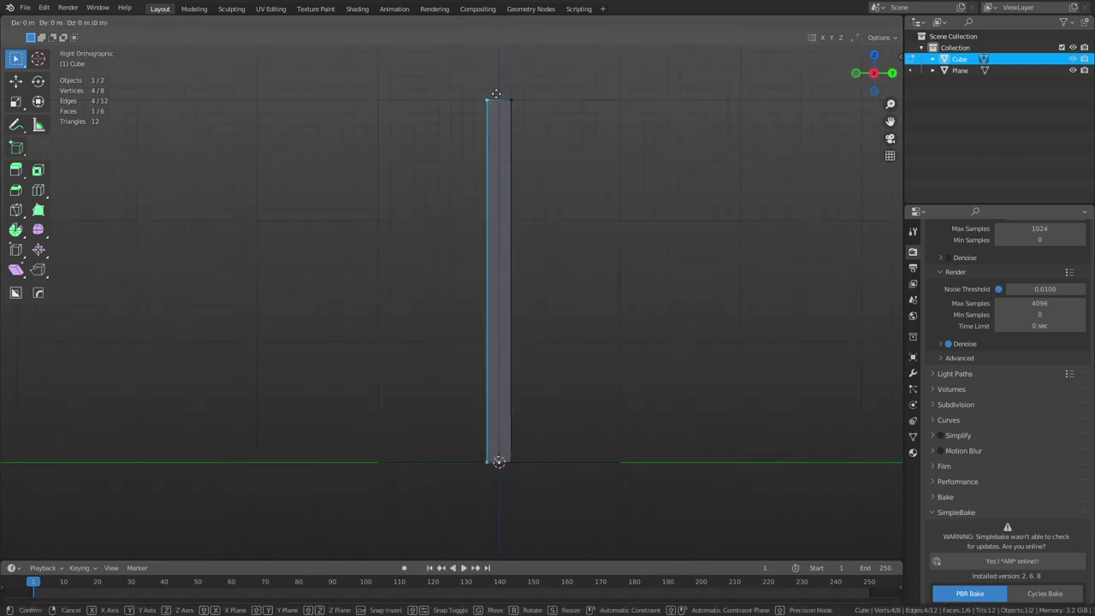
left_click(383, 102)
left_click_drag(453, 488, 624, 92)
key("g")
key("y")
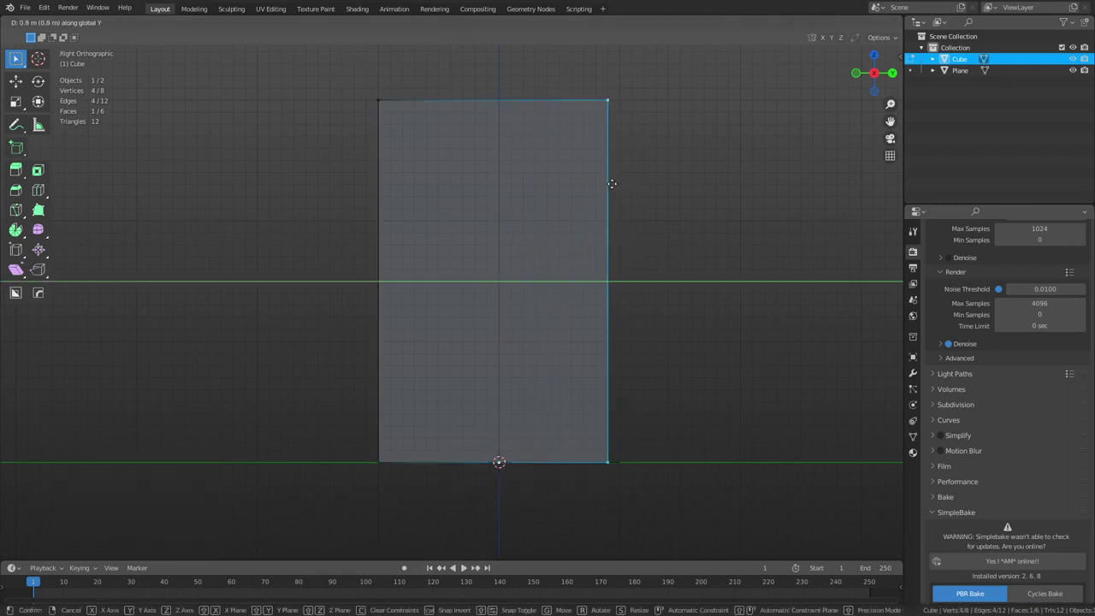
left_click(625, 187)
middle_click_drag(561, 237, 653, 288)
Step: Return to Object Mode with X-ray off and move the wall along X onto the floor plane's edge
key("Tab")
left_click(495, 343)
left_click(513, 292)
key("alt+z")
key("g")
key("x")
left_click(427, 290)
left_click(565, 302)
middle_click_drag(564, 303, 401, 416)
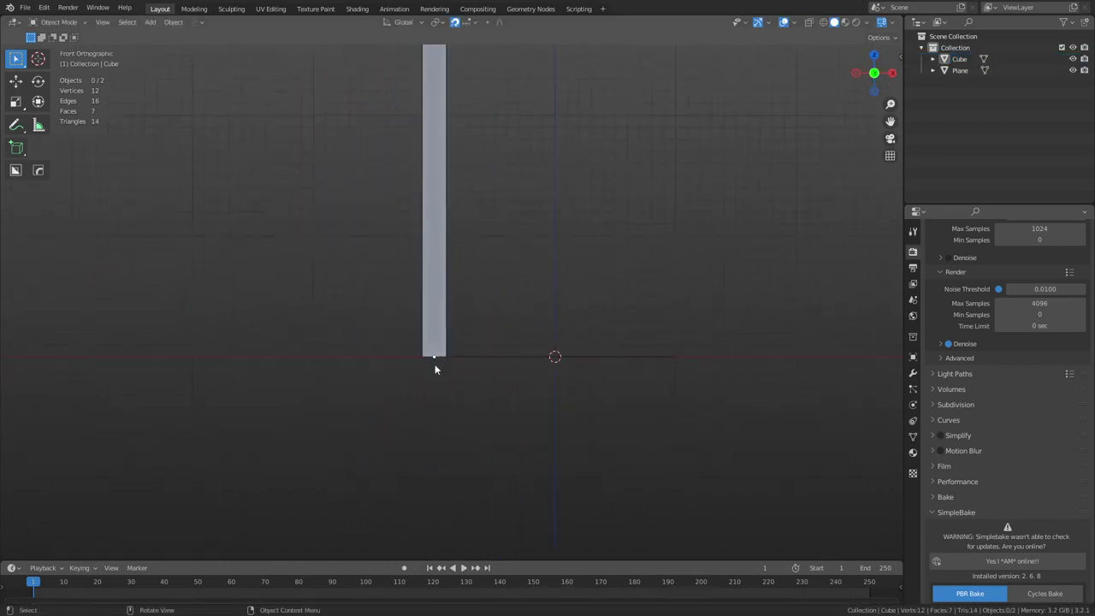
middle_click_drag(440, 362, 471, 317)
left_click(481, 379)
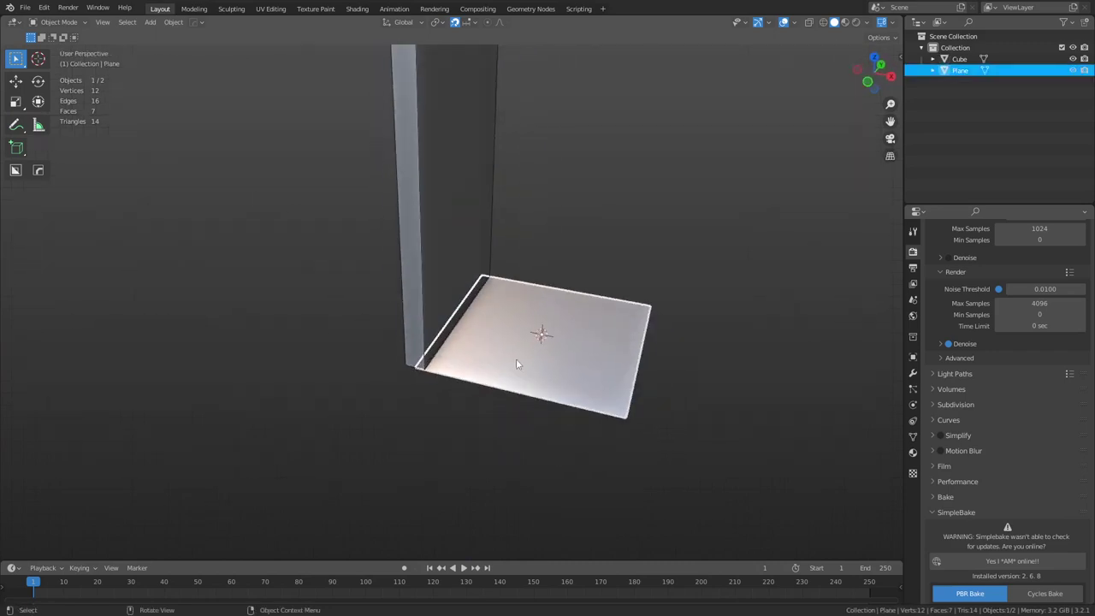
middle_click_drag(475, 279, 534, 285)
Step: Duplicate the wall and offset the copy -2 m along Y so it sits flush beside the original
left_click(481, 252)
middle_click_drag(481, 251, 537, 302)
key("shift+d")
type("y-2")
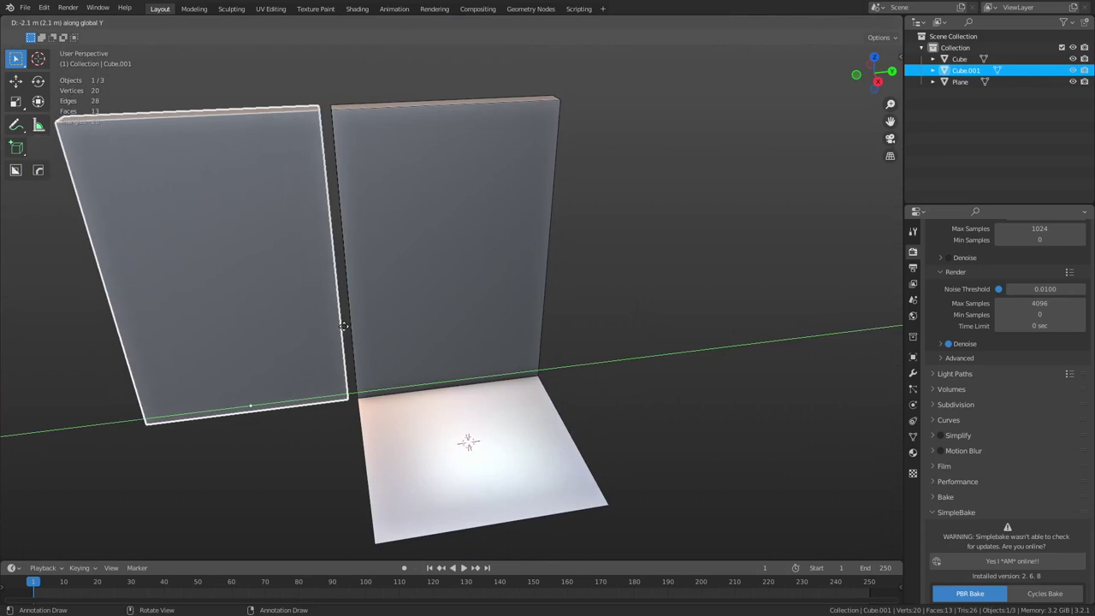
key("Return")
middle_click_drag(358, 330, 550, 295)
Step: Add a centred vertical loop cut to the duplicated wall and bevel it into a strip
key("Tab")
key("ctrl+r")
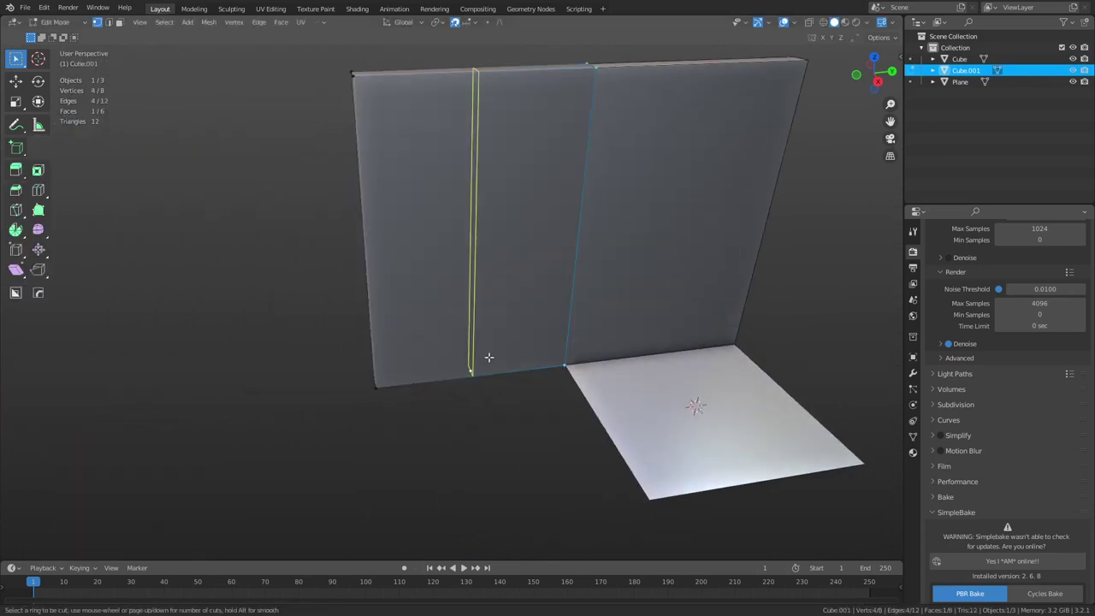
left_click(488, 357)
right_click(536, 346)
key("ctrl+b")
left_click(547, 351)
Step: Set the bevel's width type to Width and its width to 1.2 m
left_click(167, 360)
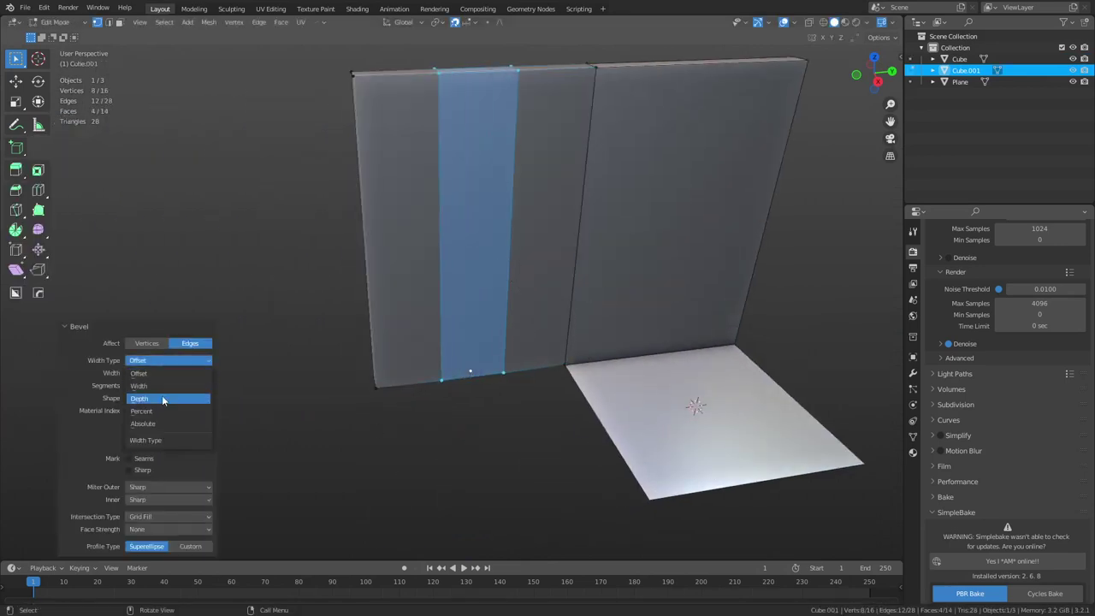
left_click(160, 388)
left_click(187, 372)
type("1")
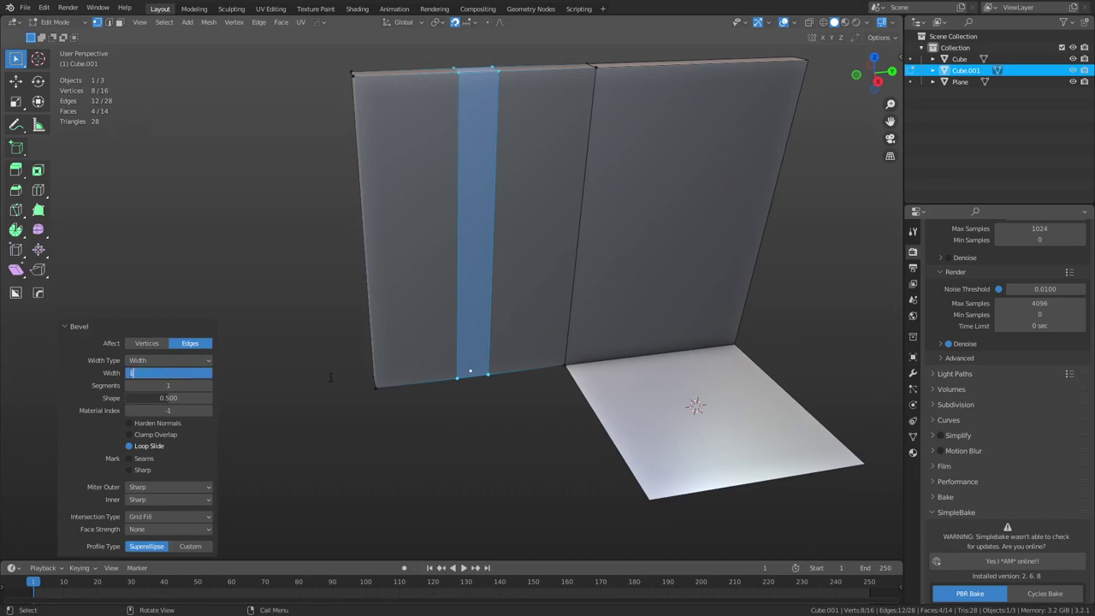
type(".2")
key("Return")
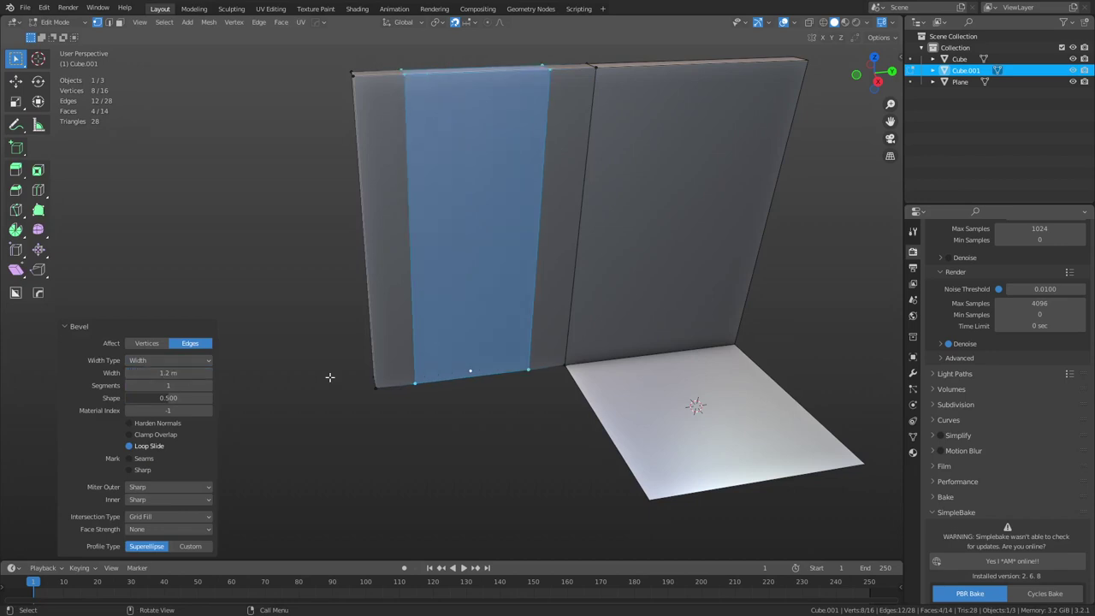
Step: Add a horizontal loop cut around the duplicated wall and set its Z position to 2.4 m
key("ctrl+r")
left_click(416, 325)
left_click(450, 200)
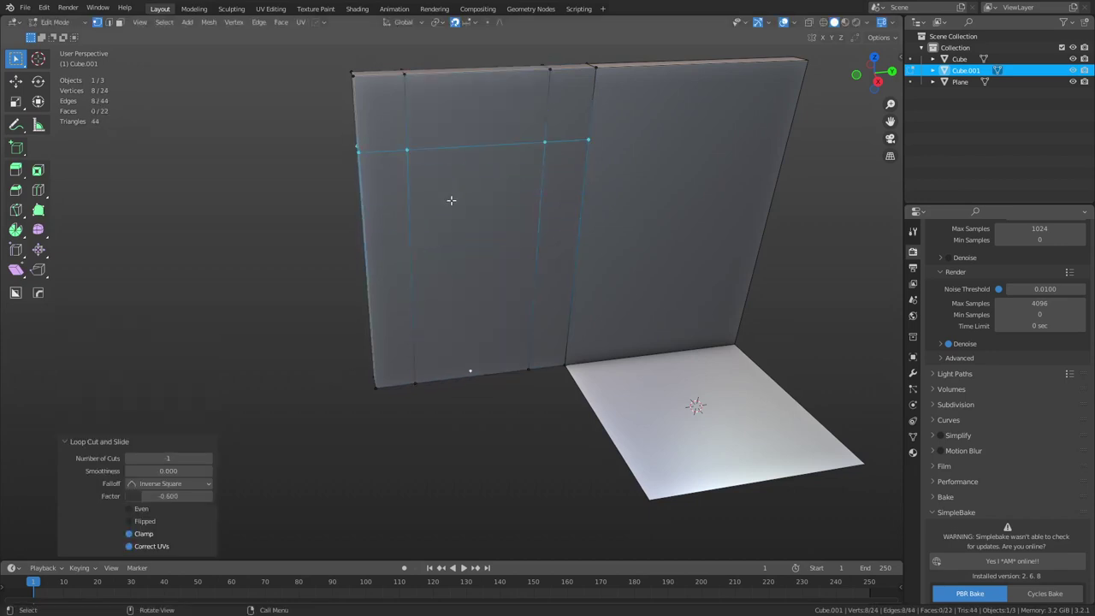
key("n")
left_click(867, 102)
type("2.4")
key("Return")
Step: Return to Object Mode, select the floor plane and view it from the right side
key("ctrl+Tab")
left_click(587, 357)
left_click(626, 402)
key("grave")
left_click(798, 435)
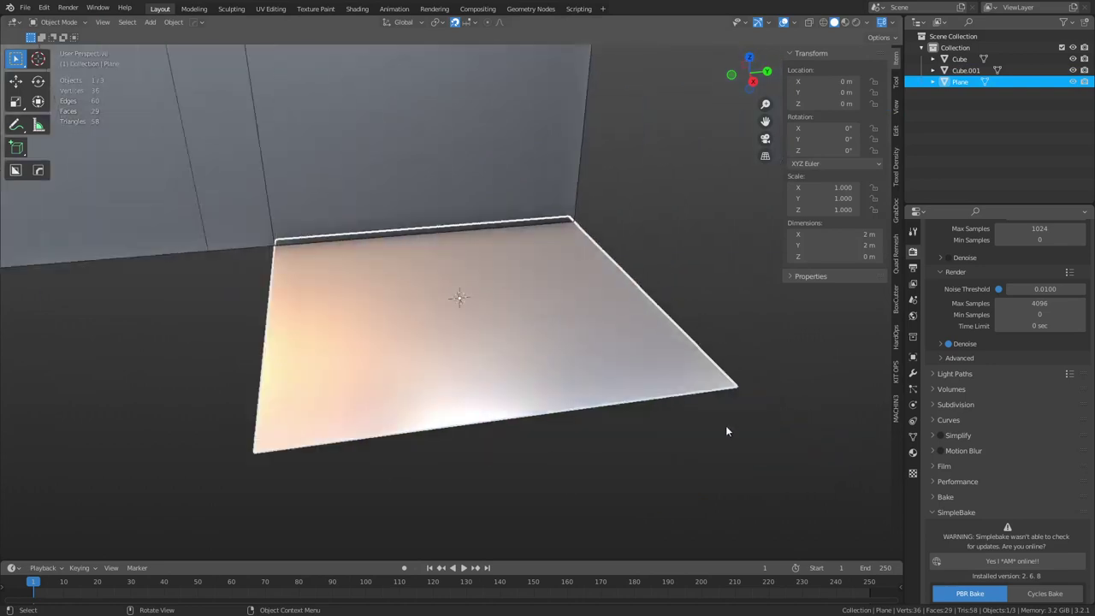
middle_click_drag(475, 298, 540, 307, "shift")
key("KP_3")
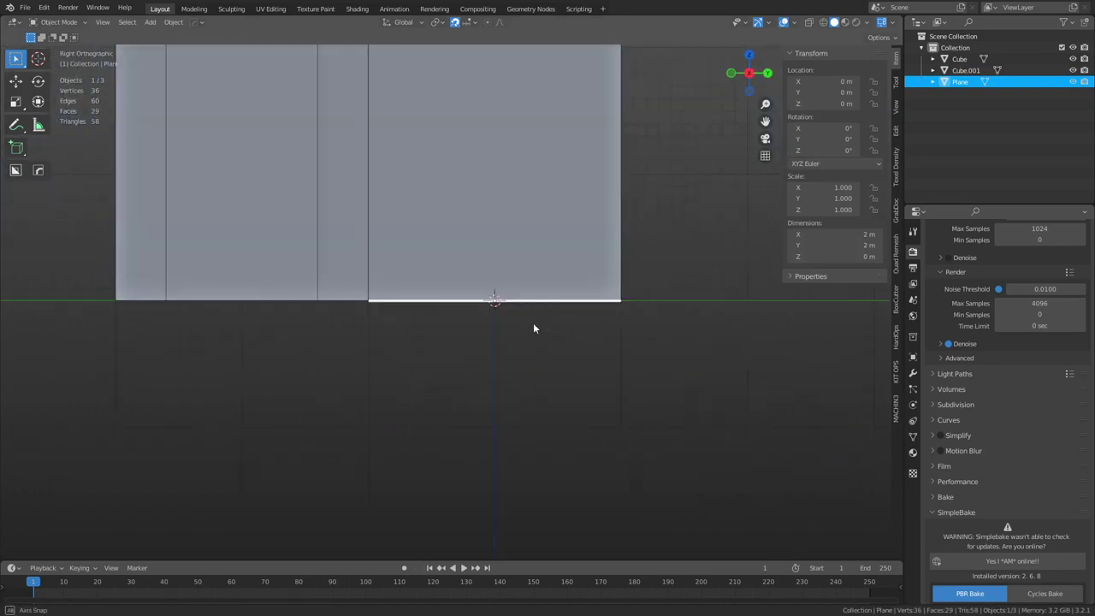
middle_click_drag(476, 320, 558, 330, "shift")
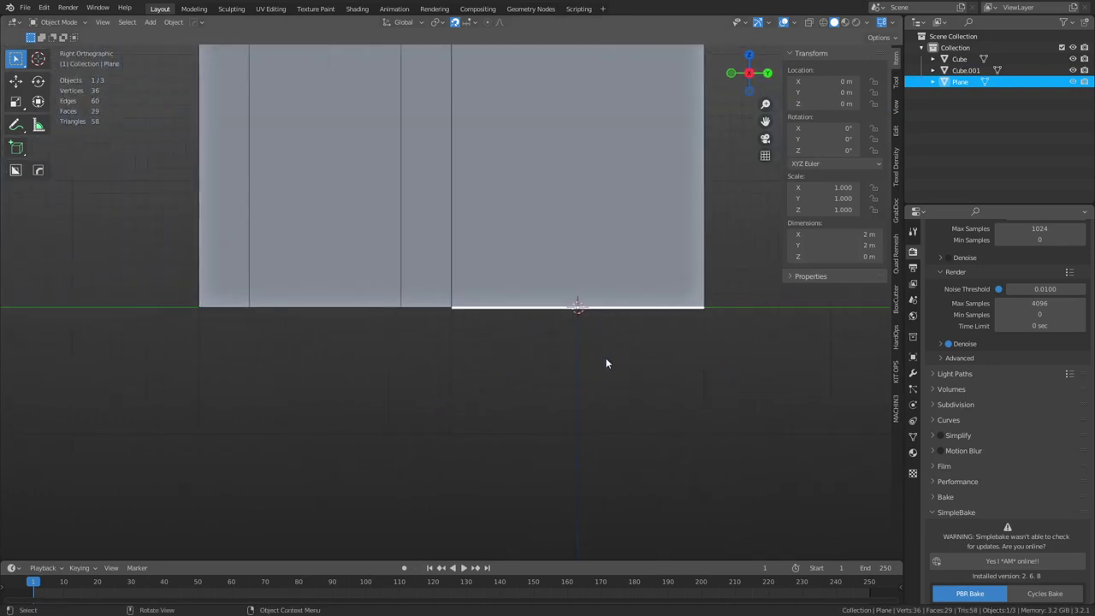
key("g")
key("z")
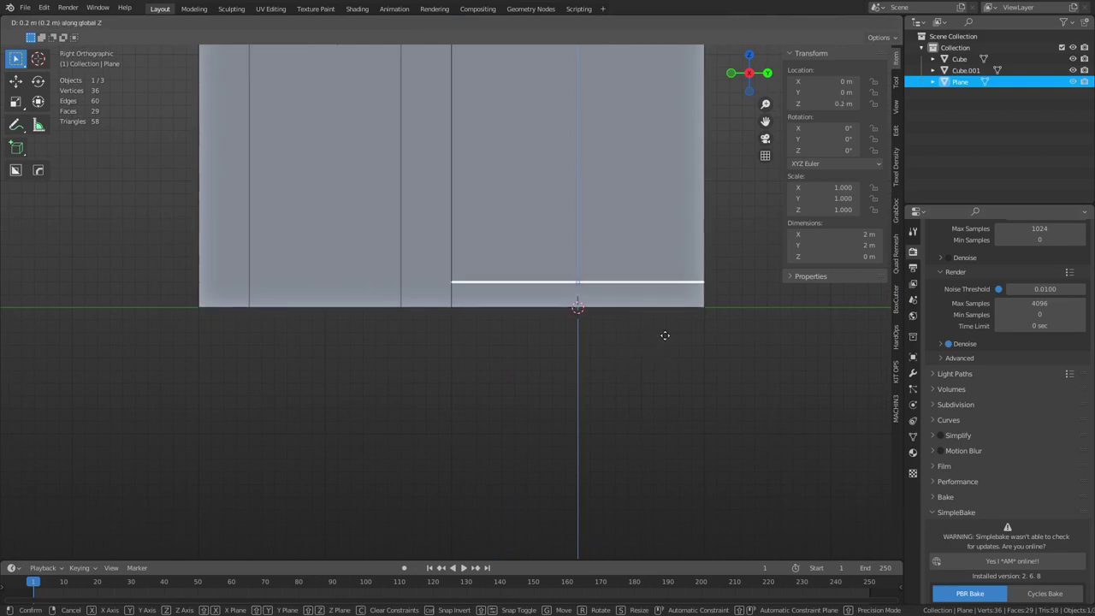
right_click(664, 338)
Step: Raise the floor plane 0.2 m along Z
key("ctrl+Tab")
left_click(609, 344)
middle_click_drag(609, 344, 633, 386)
key("g")
key("z")
left_click(635, 364)
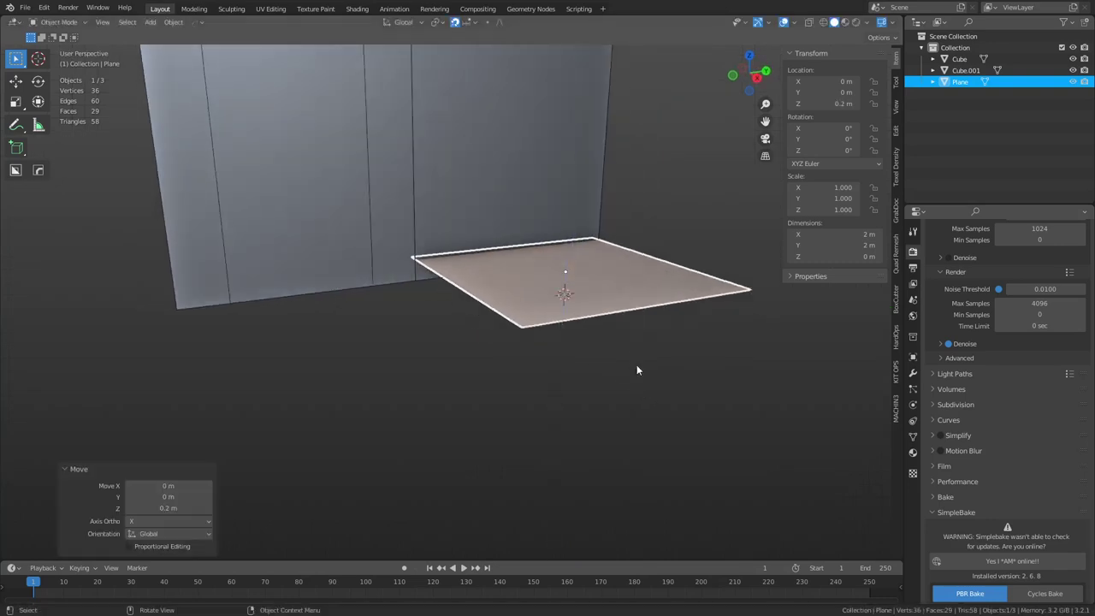
Step: Duplicate the floor plane 2 m along negative Y and check the copy from the right side
key("y")
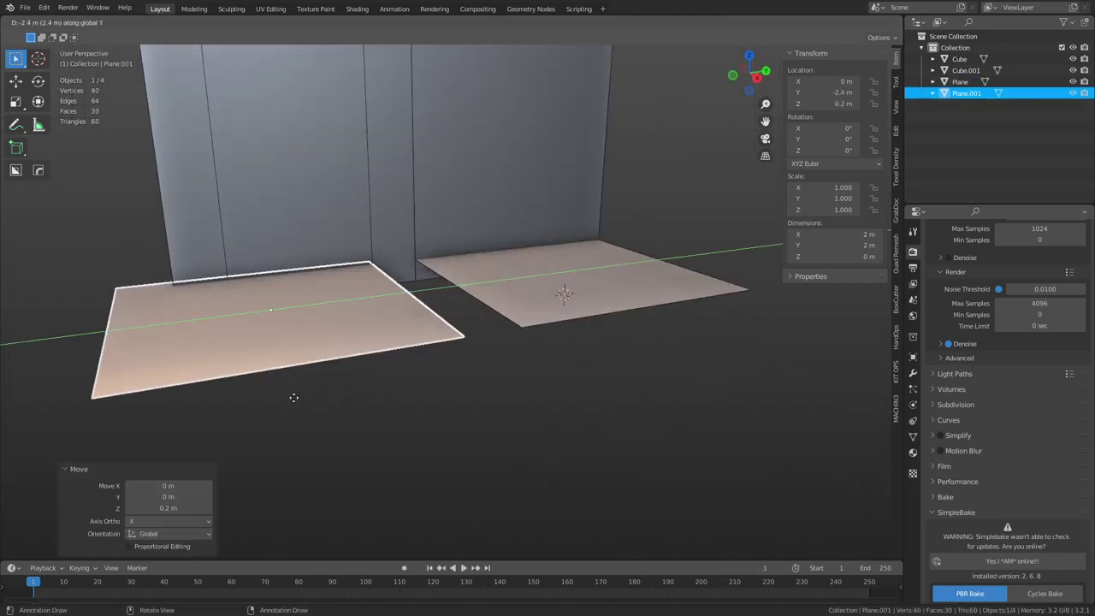
left_click(452, 389)
middle_click_drag(452, 389, 510, 401, "shift")
left_click(510, 402)
left_click(453, 338)
key("x")
right_click(455, 355)
left_click(550, 417)
left_click(415, 361)
key("KP_3")
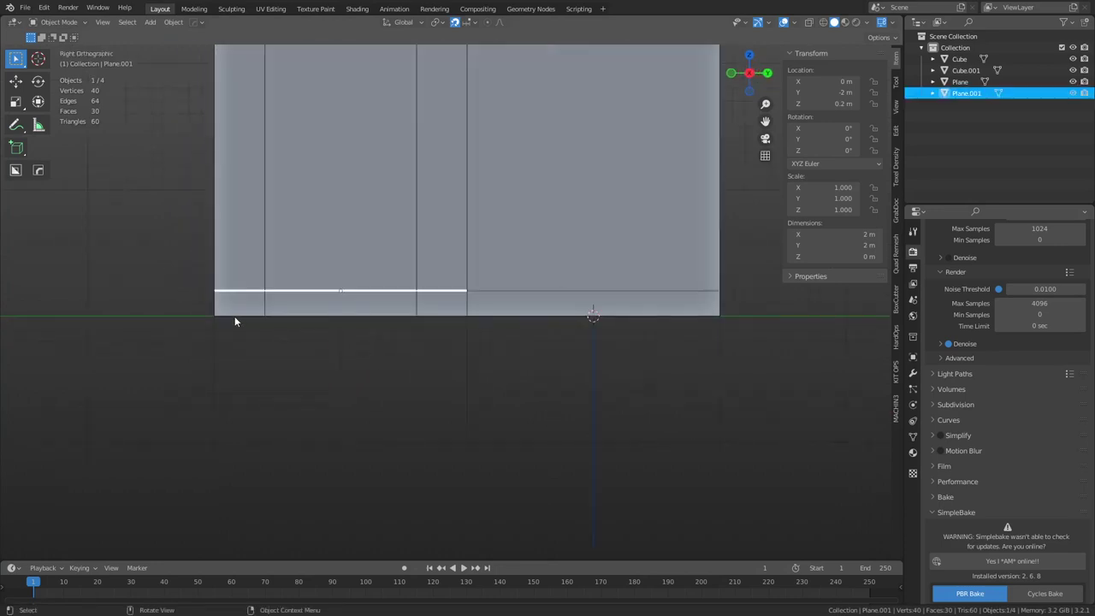
Step: Enter Edit Mode on the doorway wall and select the doorway face in face selection mode
middle_click_drag(373, 245, 454, 286, "shift")
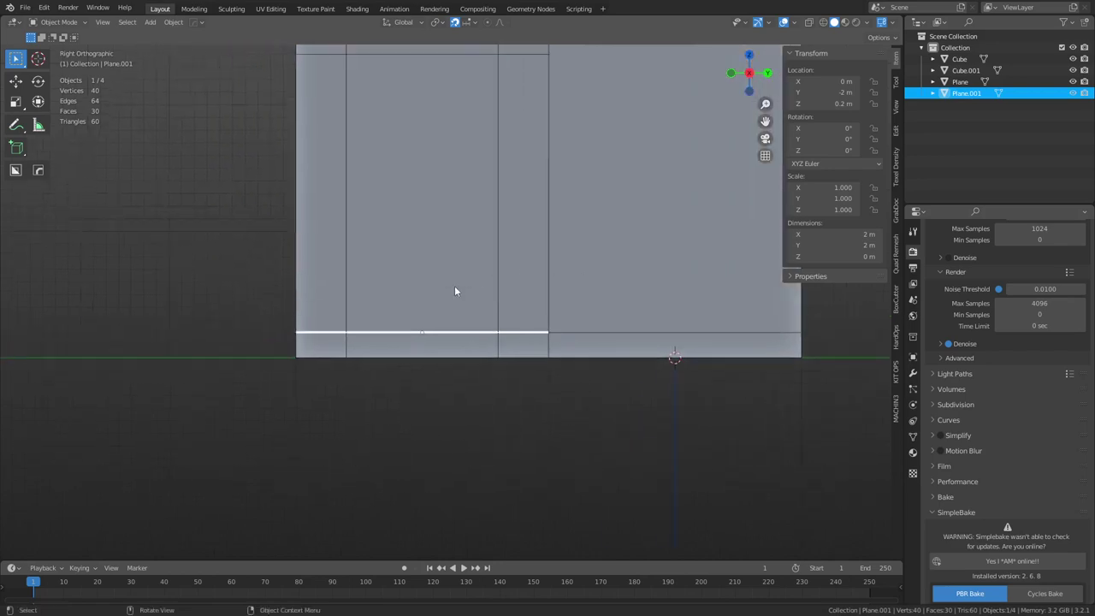
left_click(444, 307)
key("ctrl+Tab")
left_click(525, 333)
key("ctrl+Tab")
key("Escape")
key("3")
left_click(408, 237)
middle_click_drag(477, 305, 480, 351, "shift")
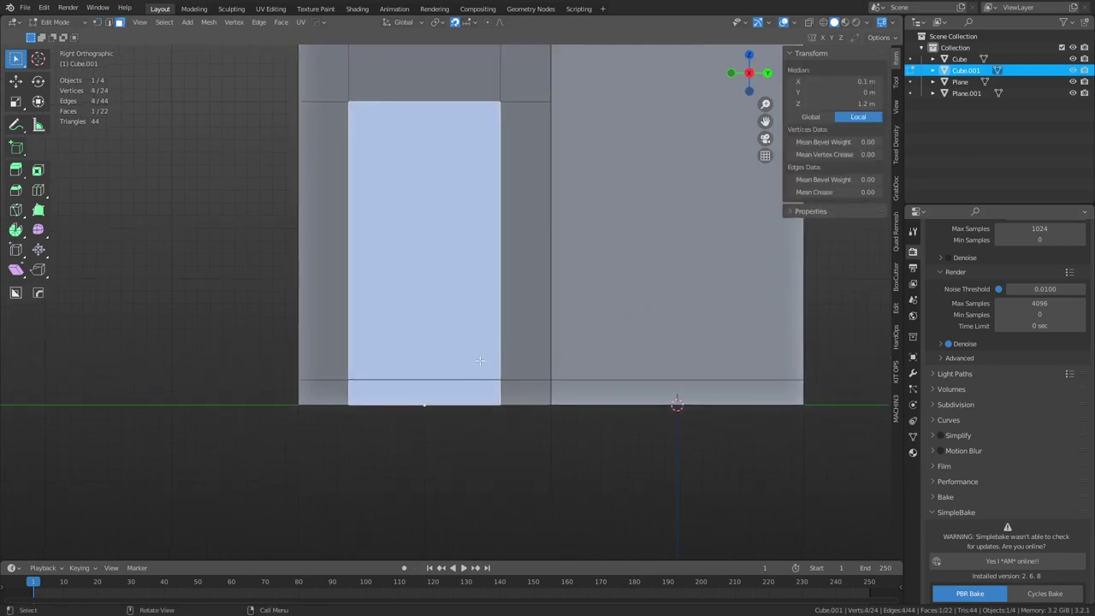
Step: Raise the horizontal edge loop above the doorway about 0.2 m along Z and return to Object Mode
key("2")
left_click(373, 103, "alt")
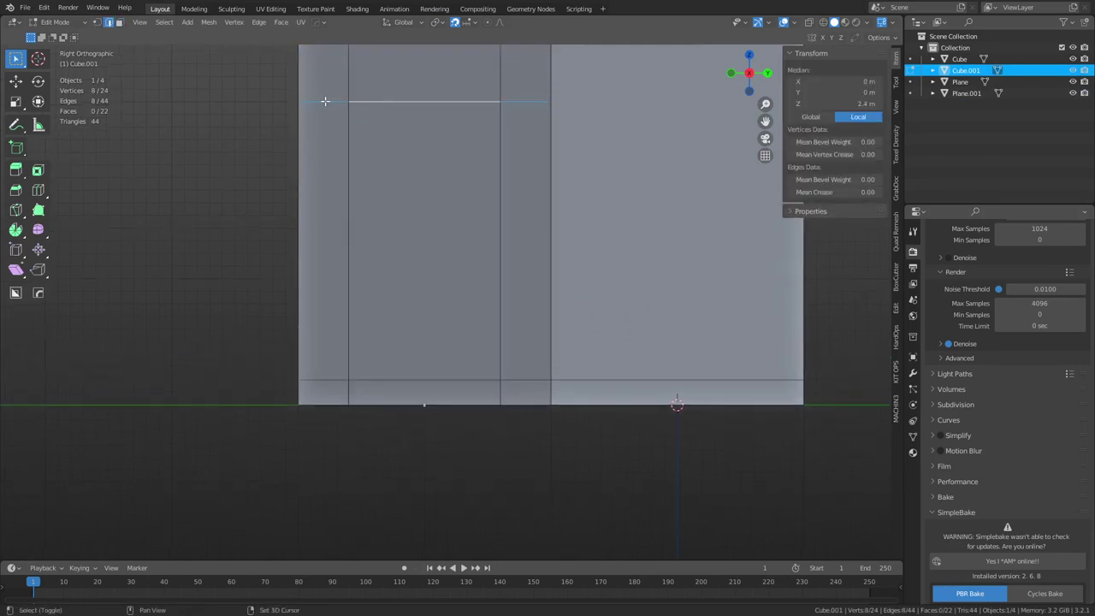
key("g")
key("z")
left_click(540, 245)
key("Tab")
left_click(398, 257)
Step: Delete the duplicated floor plane in front of the doorway wall
middle_click_drag(483, 290, 545, 346)
left_click(459, 430)
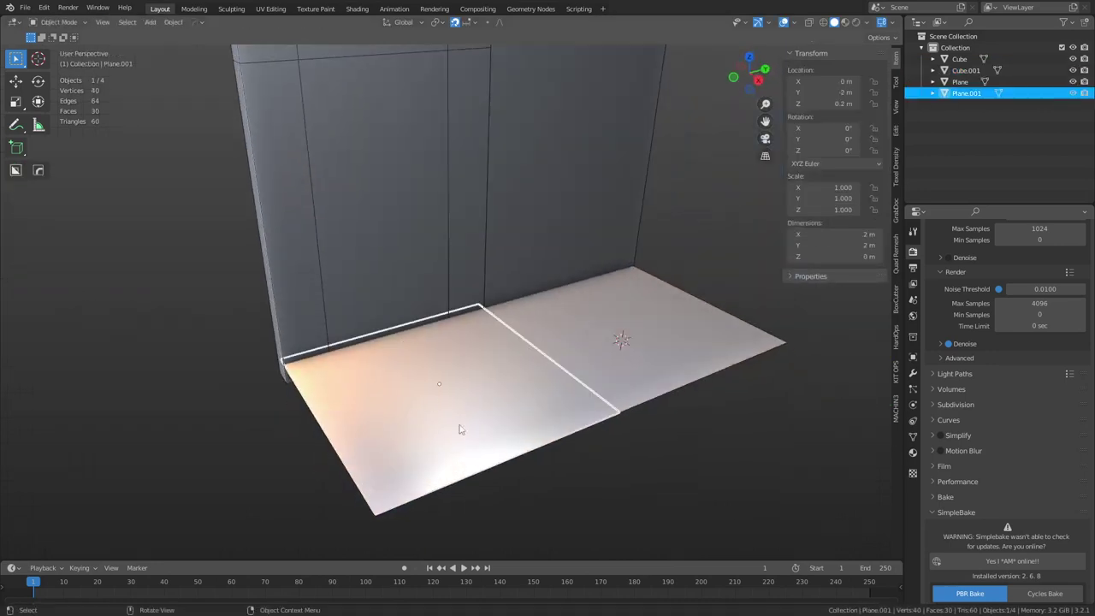
key("Delete")
Step: Extrude the remaining floor plane 0.2 m downward in Edit Mode
left_click(570, 369)
key("Tab")
left_click(604, 371)
key("e")
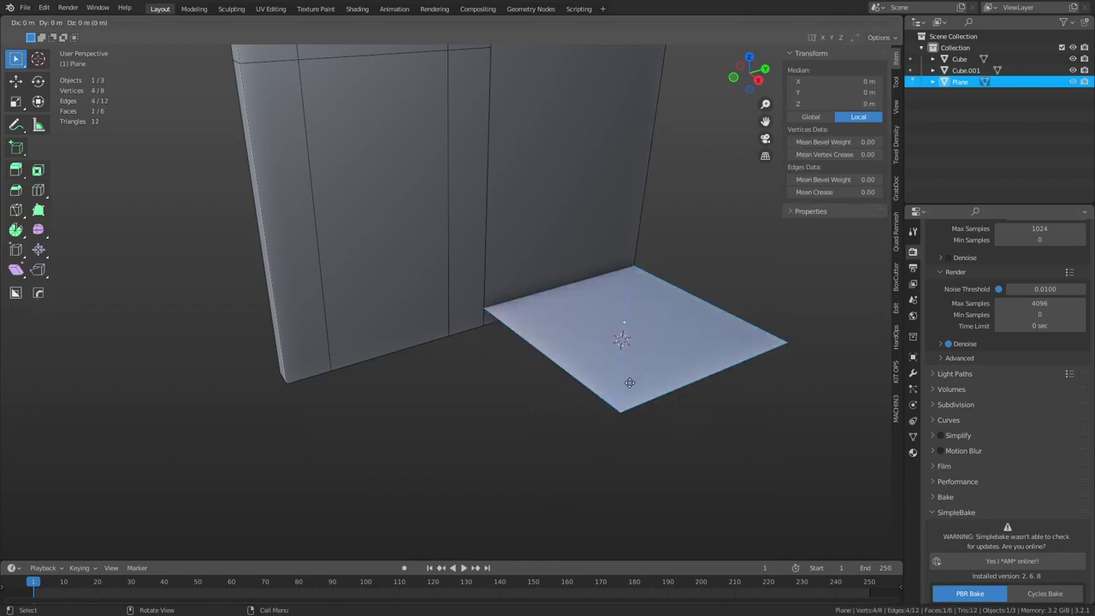
left_click(637, 391)
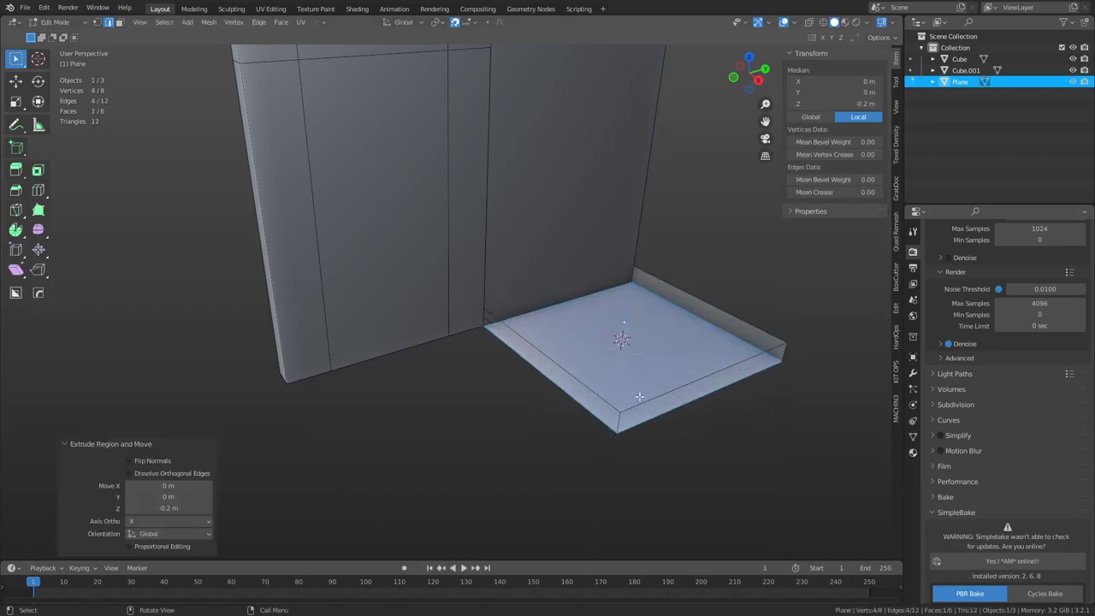
Step: Flip the normals of the whole floor slab and return to Object Mode
key("a")
key("alt+n")
left_click(640, 398)
key("Tab")
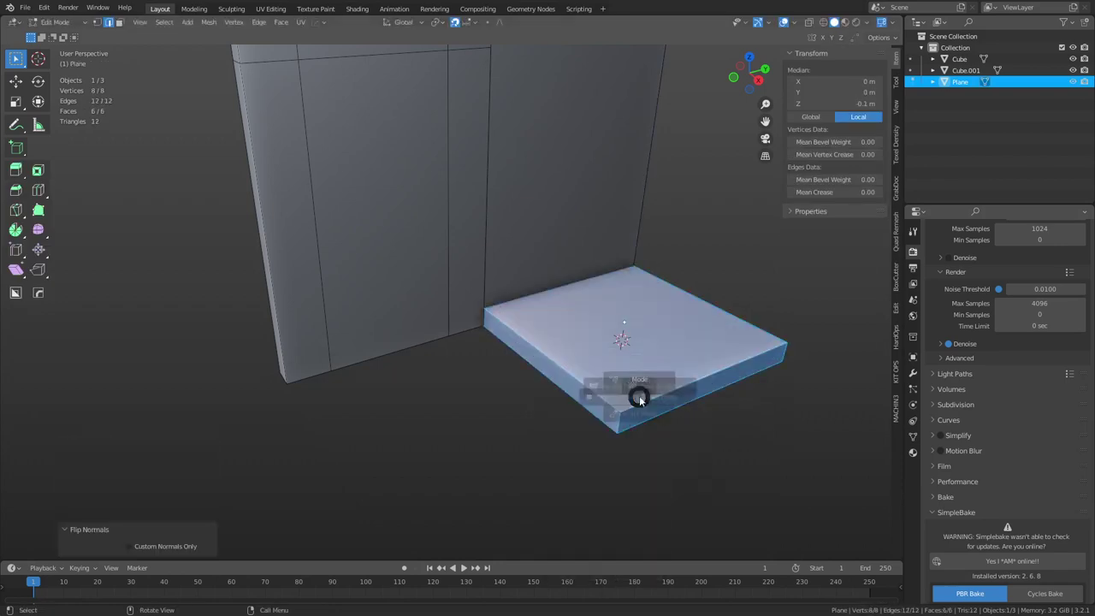
left_click(562, 404)
Step: Duplicate the floor slab and place the copy 2 m along negative Y, in front of the doorway wall
key("shift+d")
key("x")
key("y")
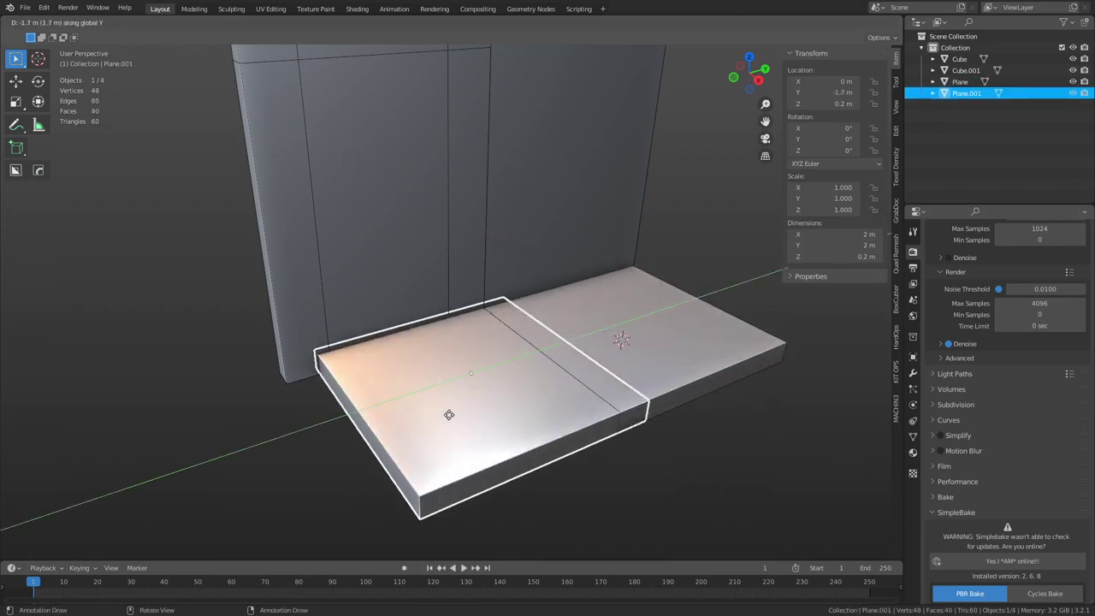
left_click(428, 420)
left_click(635, 469)
Step: Duplicate the doorway wall and move the copy -3 m along Z, directly below the original
scroll(634, 469, "down", 2)
mouse_move(635, 469)
middle_mouse_down("alt")
mouse_move(536, 415)
mouse_move(531, 399)
mouse_move(542, 434)
mouse_move(522, 369)
middle_mouse_up("alt")
left_click(447, 228)
key("z")
key("Escape")
key("shift+d")
type("z")
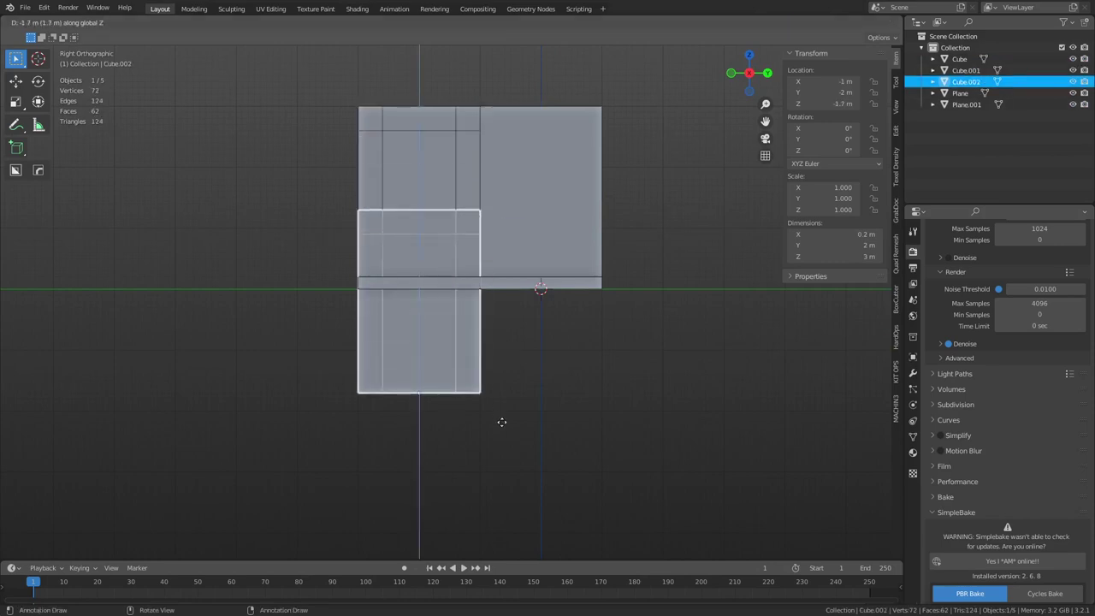
type("-3")
key("Return")
middle_click_drag(513, 451, 529, 395, "shift")
scroll(436, 284, "down", 3)
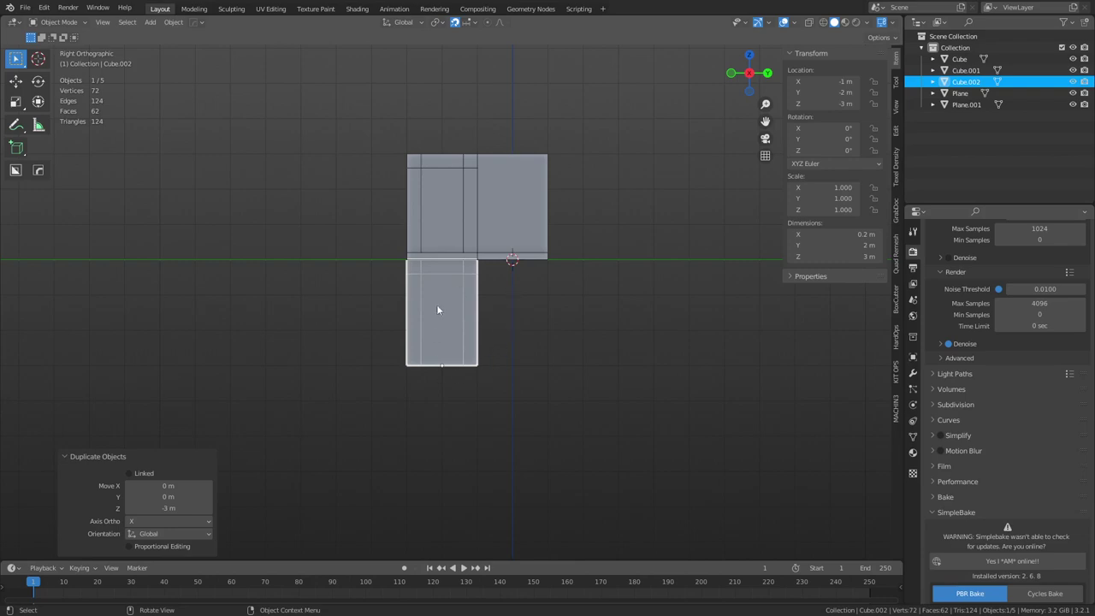
Step: Duplicate the doorway wall's floor slab 0.2 m down along Z, directly beneath the original slab
middle_click_drag(484, 290, 510, 342)
left_click(467, 271)
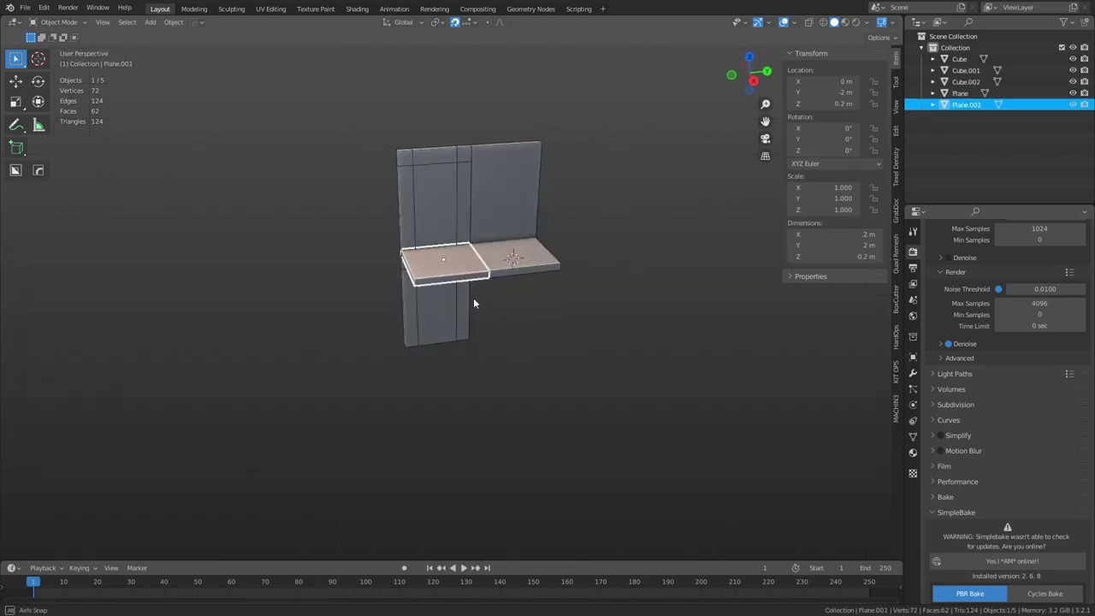
middle_click_drag(474, 299, 462, 265, "alt")
scroll(462, 270, "up", 4)
key("shift+d")
key("z")
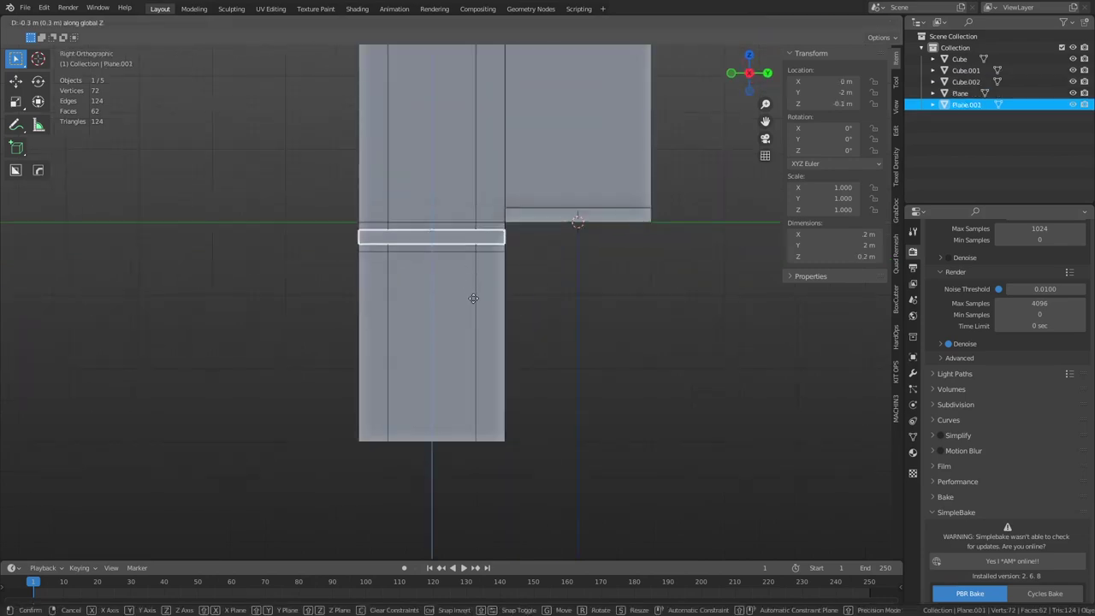
left_click(468, 324)
left_click(485, 236, "shift")
left_click(475, 222, "shift")
left_click(445, 235, "shift")
middle_click_drag(445, 235, 489, 267)
key("g")
right_click(492, 260)
left_click(458, 326)
key("g")
right_click(457, 335)
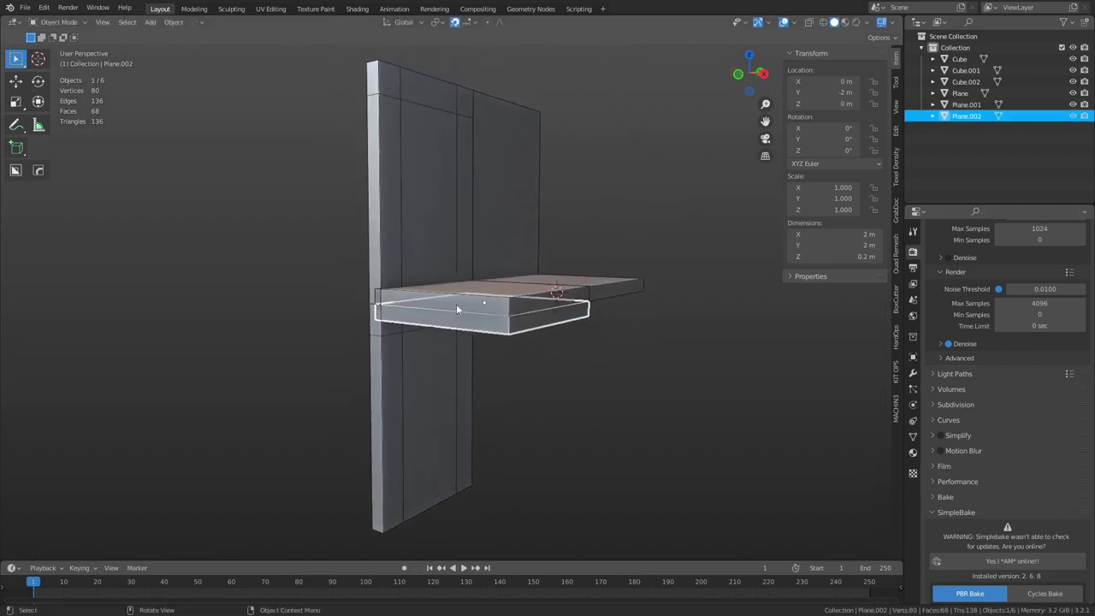
left_click(456, 303)
key("g")
right_click(462, 298)
left_click(556, 366)
middle_click_drag(556, 366, 545, 334)
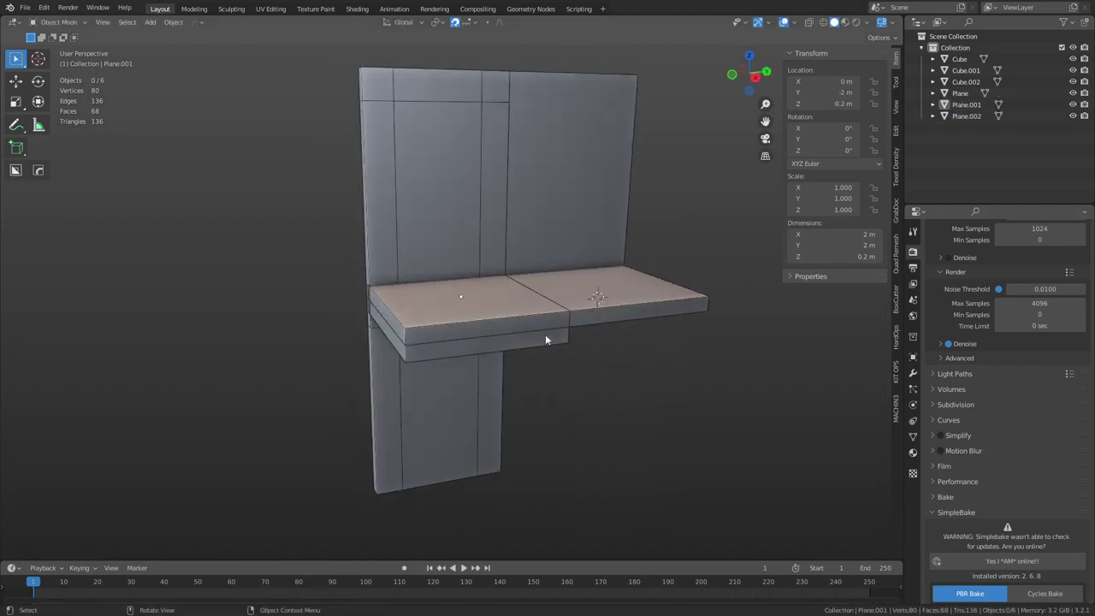
Step: Duplicate the lower slab 2 m along Y so the copy sits beneath the plain wall's floor slab
left_click(545, 334)
key("shift+d")
key("y")
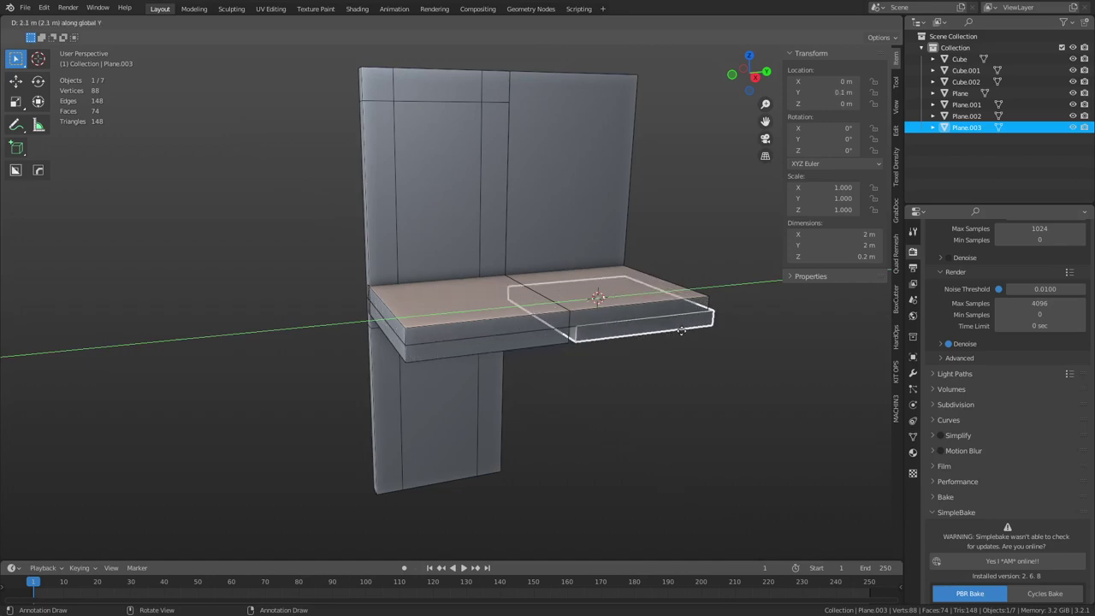
left_click(680, 333)
left_click(632, 383)
middle_click_drag(632, 384, 558, 346)
Step: Delete both lower slabs beneath the floor
left_click(555, 340)
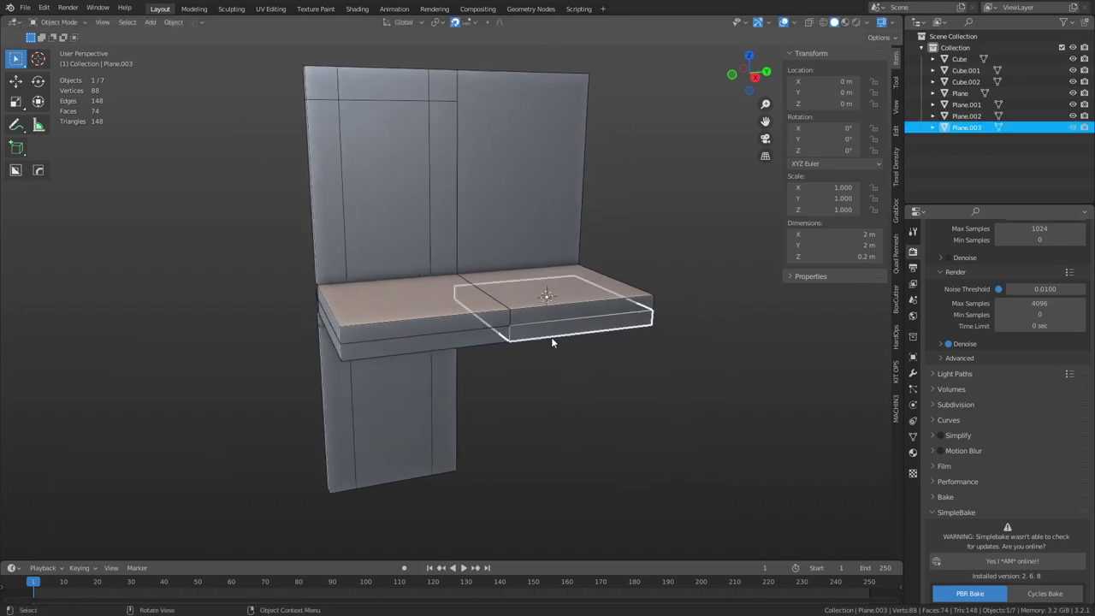
left_click(462, 344, "shift")
key("x")
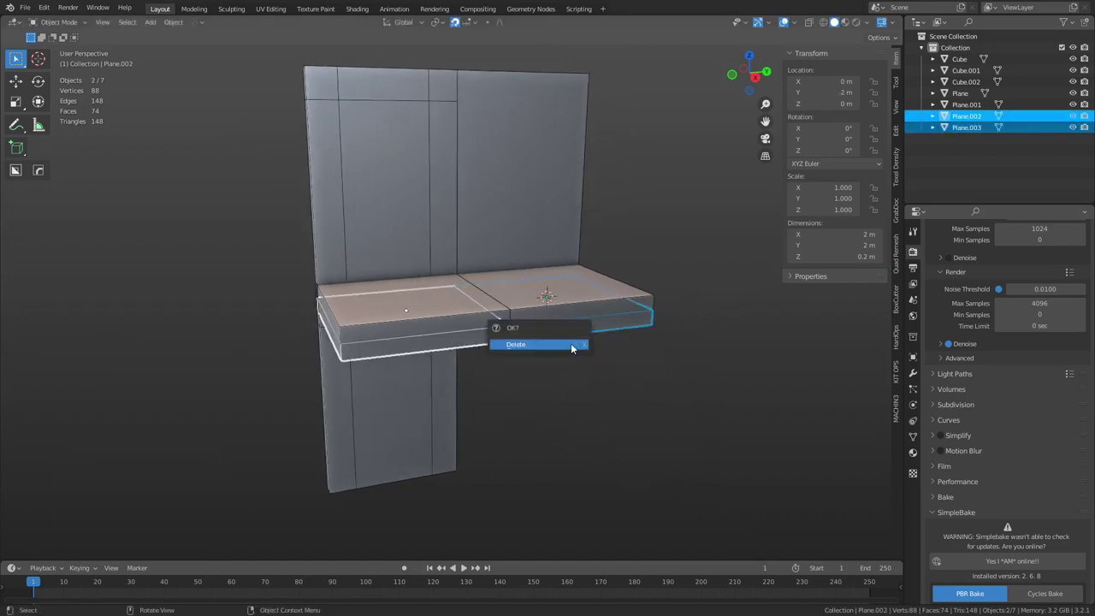
left_click(571, 344)
Step: Lower both floor slabs along Z so they straddle the joint between the upper and lower walls
left_click(481, 315)
left_click(557, 311, "shift")
middle_click_drag(557, 311, 495, 328, "alt")
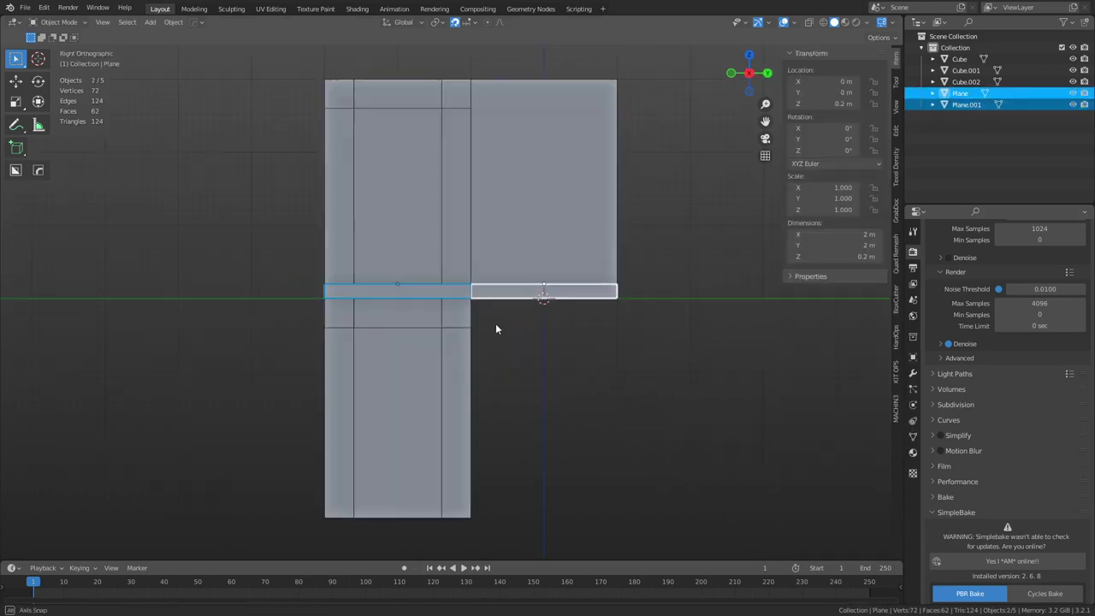
key("g")
key("z")
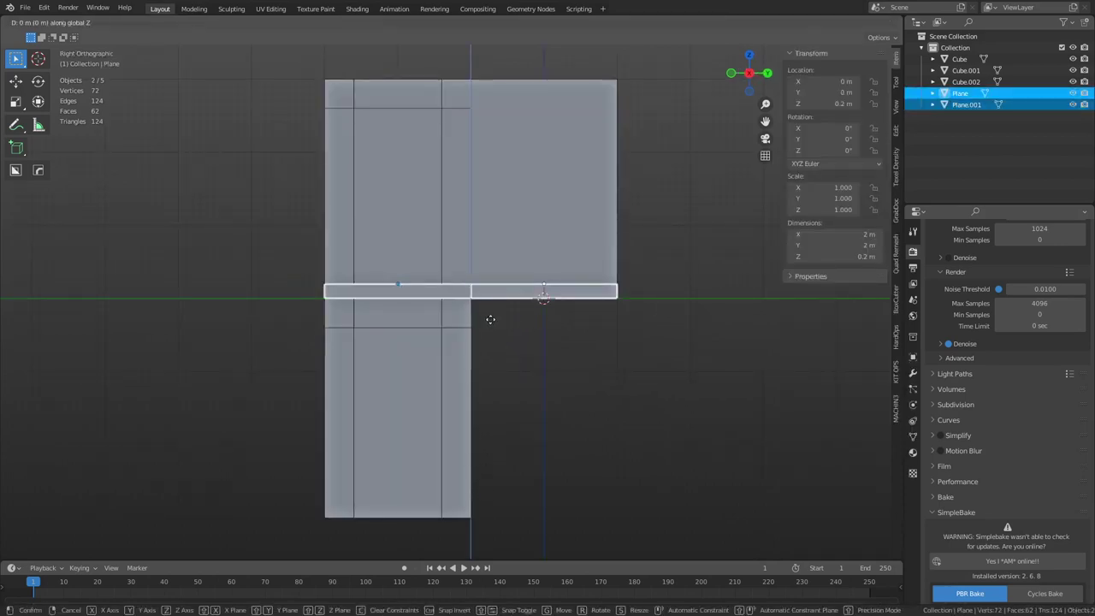
left_click(496, 326)
Step: Enter Edit Mode on both floor slabs together
middle_click_drag(484, 327, 563, 343)
scroll(398, 327, "up", 3)
middle_click_drag(398, 328, 514, 333)
key("Tab")
Step: Try adding one centred horizontal loop cut through the thickness of the doorway wall's floor slab
key("ctrl+r")
left_click(611, 408)
right_click(611, 408)
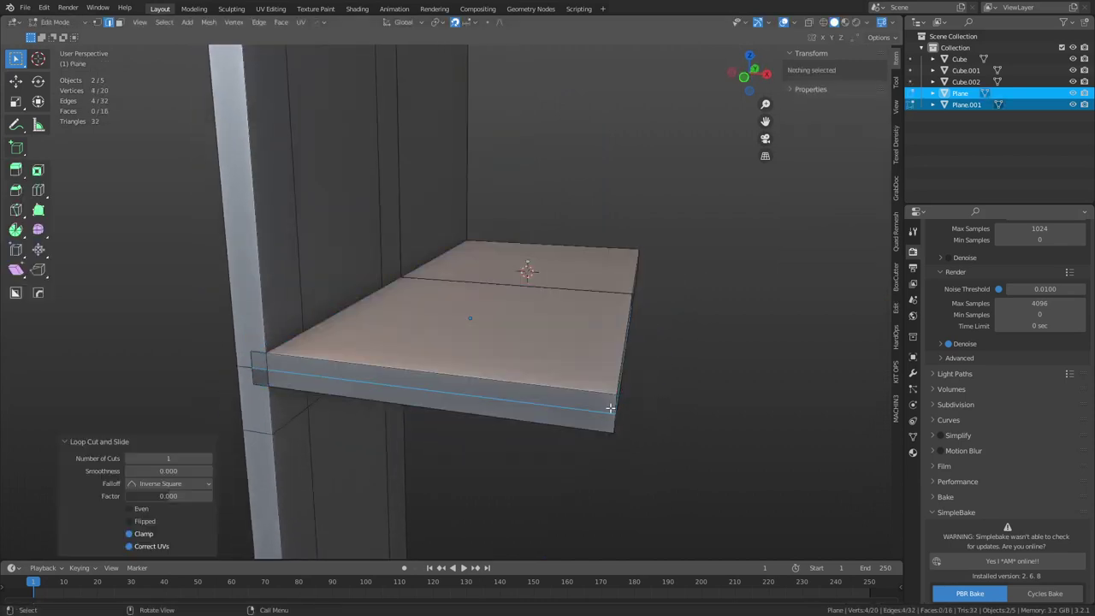
Step: Select all the geometry of both floor slabs
key("a")
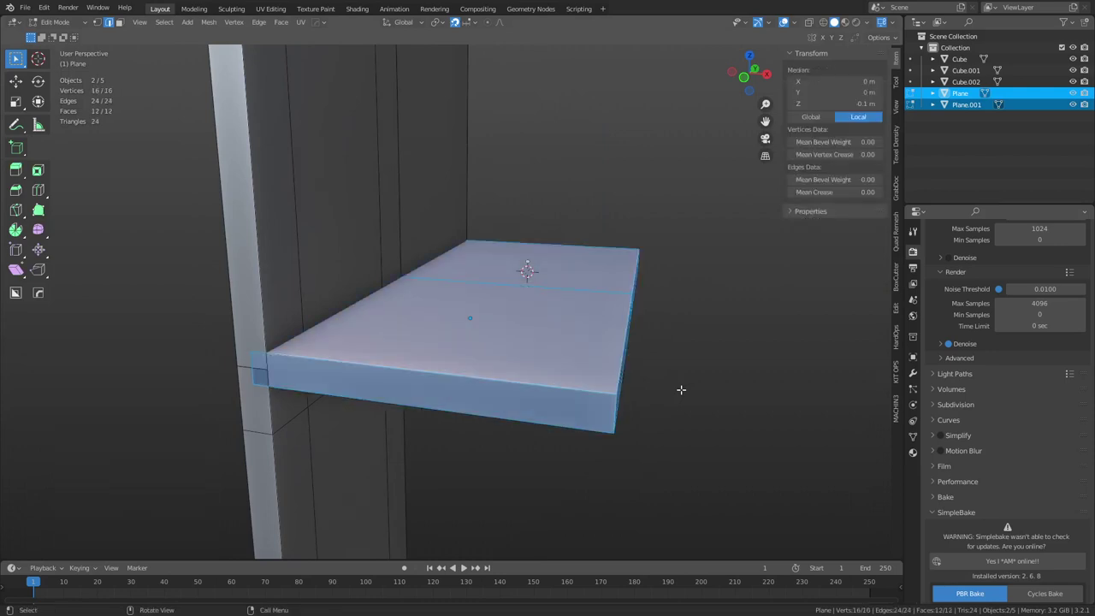